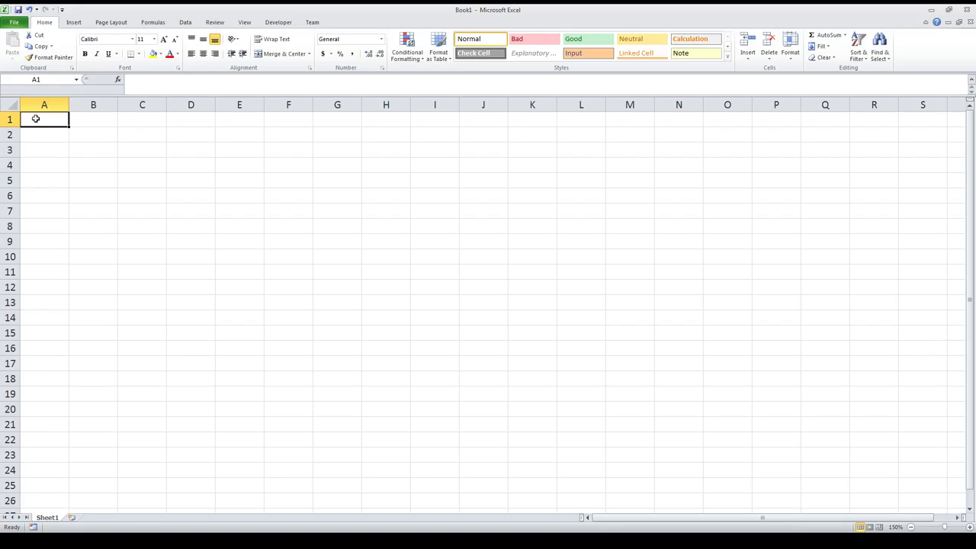
pyautogui.write('=IF')
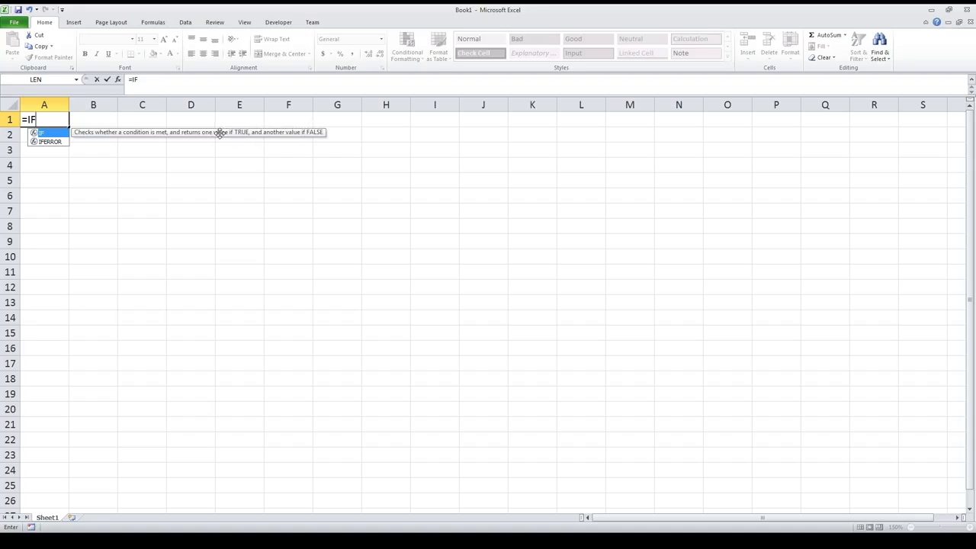
pyautogui.press('Escape')
pyautogui.press('Escape')
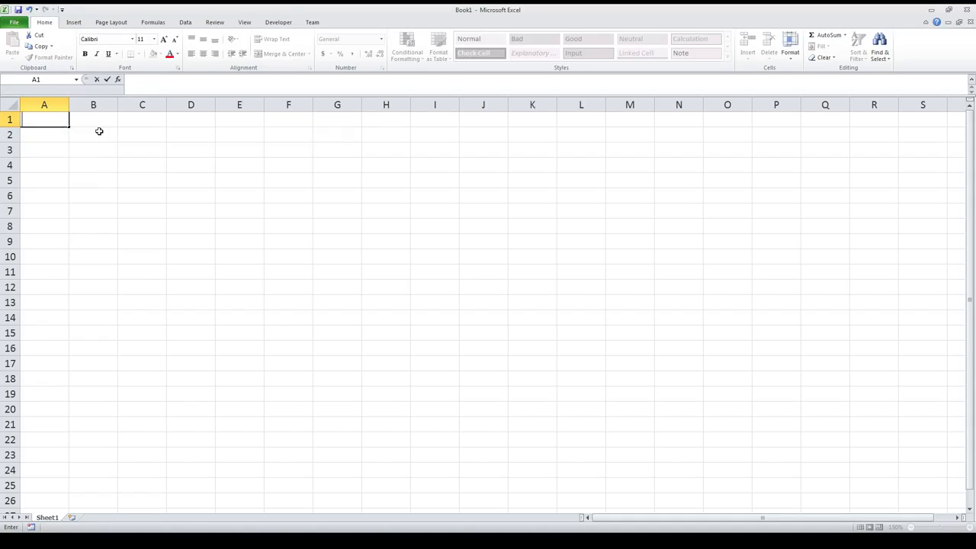
# - Enter the formula =TRUE in cell A1
pyautogui.write('=RT')
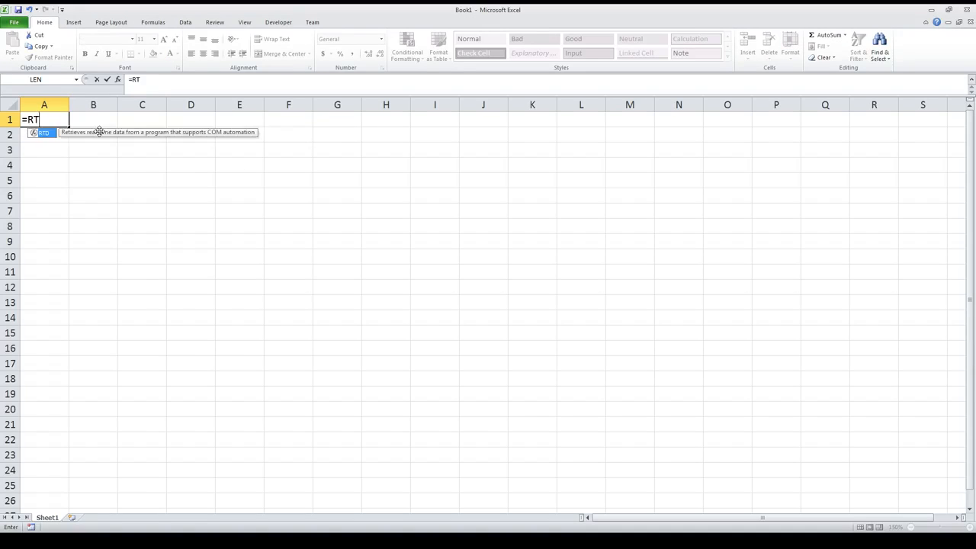
pyautogui.press('BackSpace')
pyautogui.press('BackSpace')
pyautogui.write('TRUE')
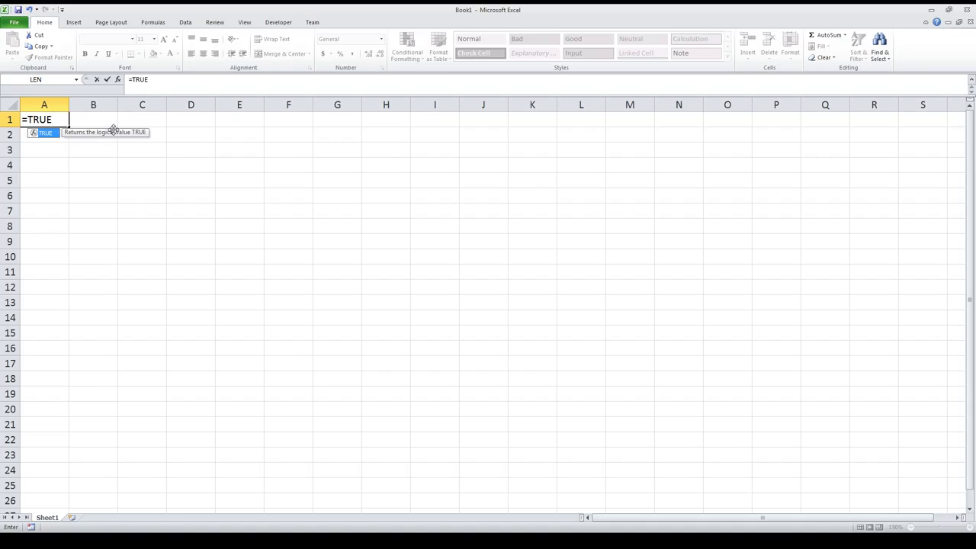
pyautogui.press('Return')
pyautogui.press('Up')
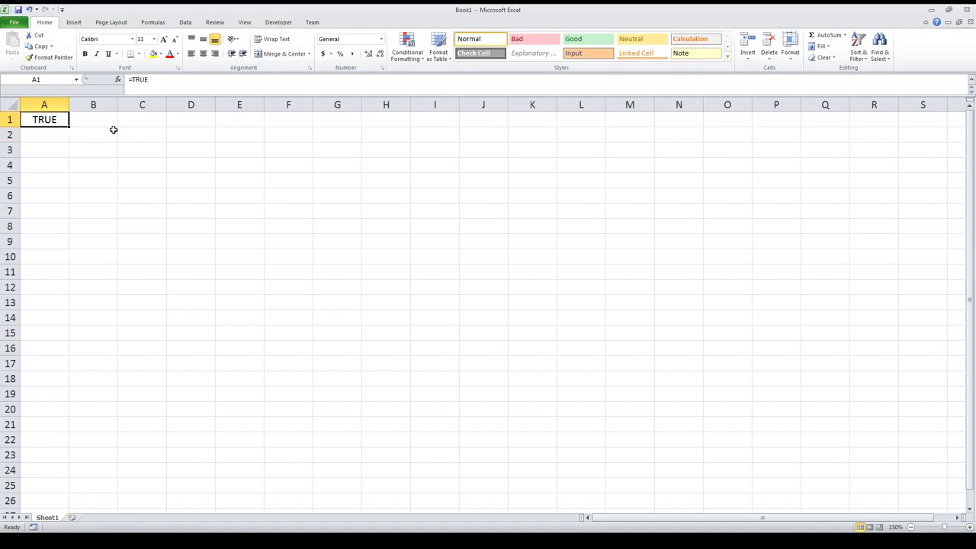
# - Enter the word "text" in cell A2
pyautogui.press('Down')
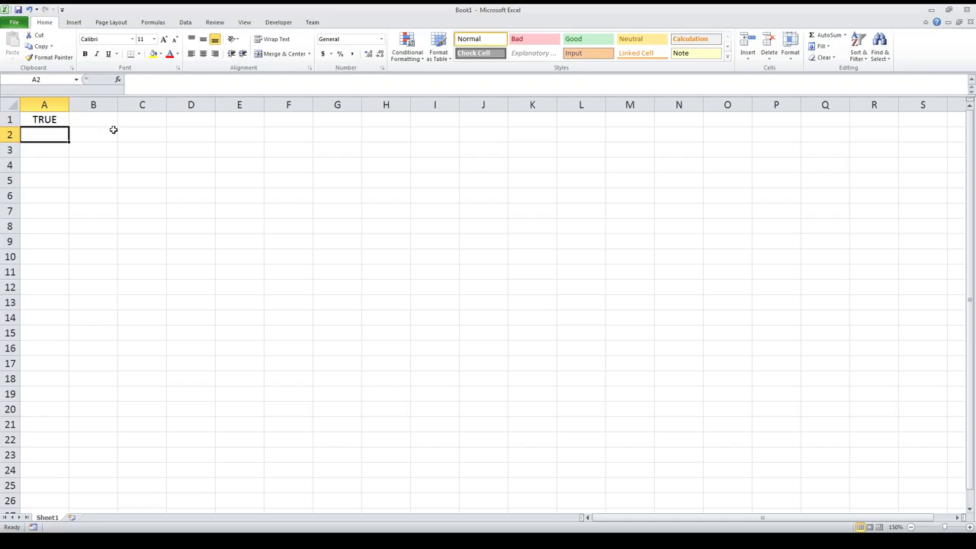
pyautogui.write('text')
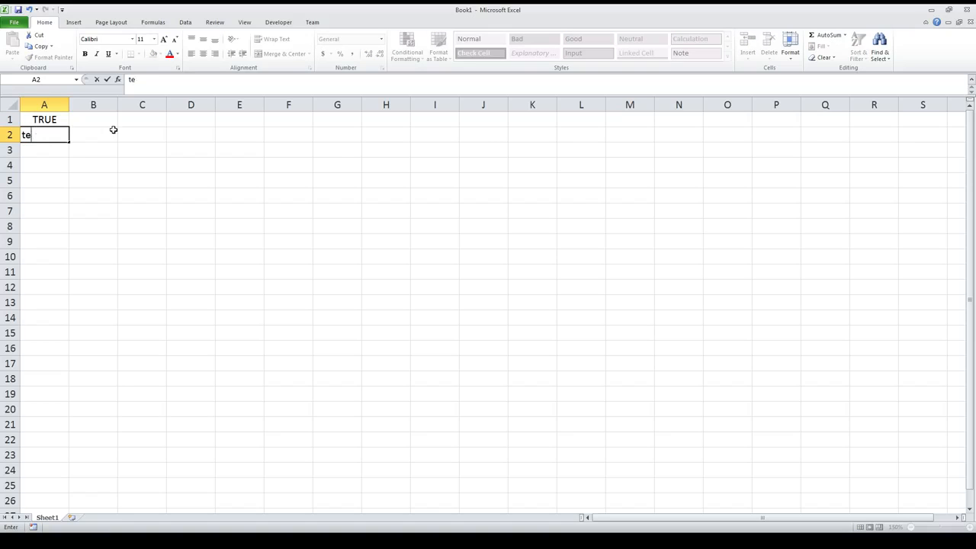
pyautogui.press('Return')
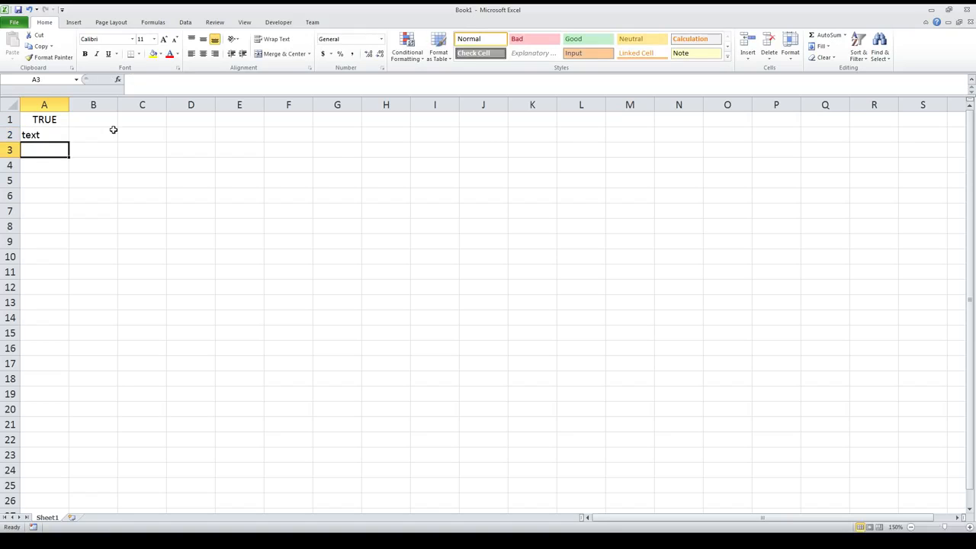
# - Enter the formula =FALSE in cell B1
pyautogui.click(49, 123)
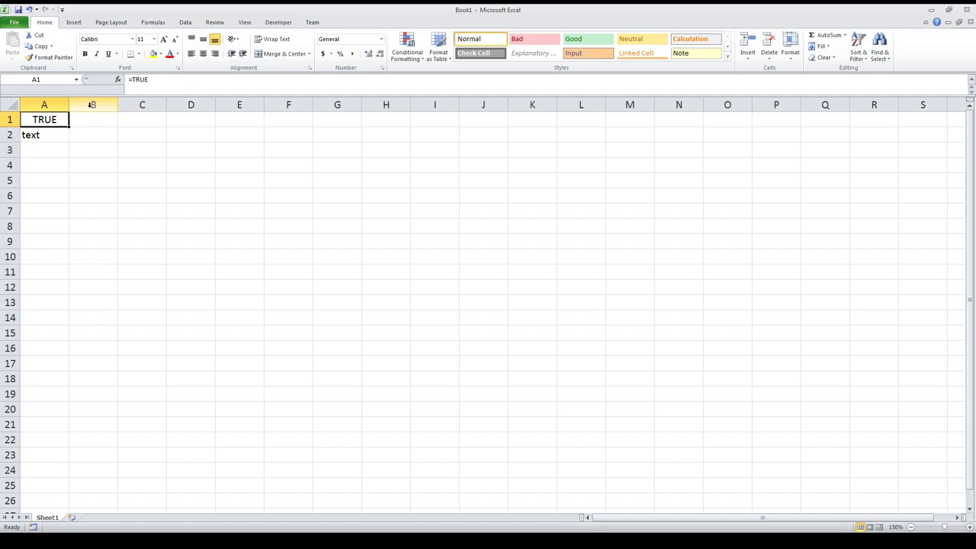
pyautogui.click(78, 121)
pyautogui.write('=FALSE')
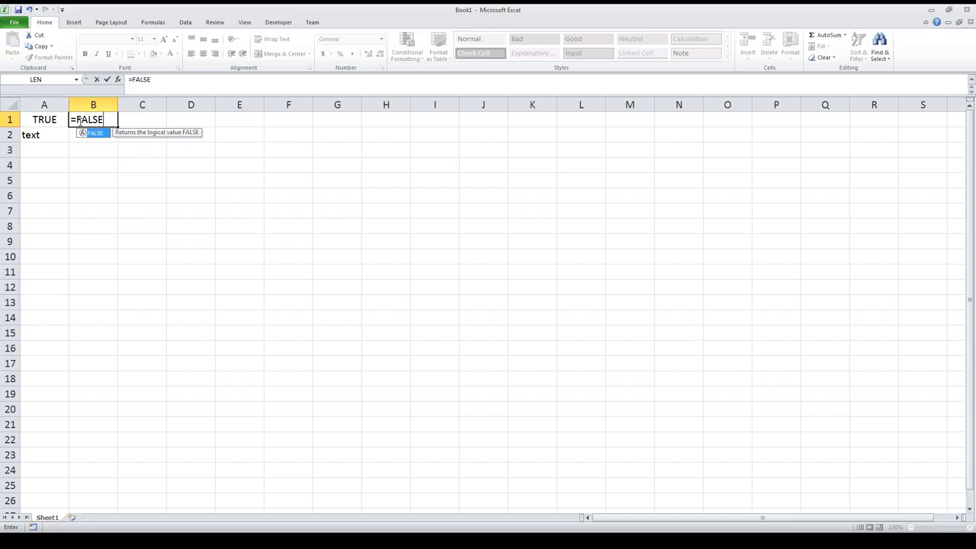
pyautogui.press('Return')
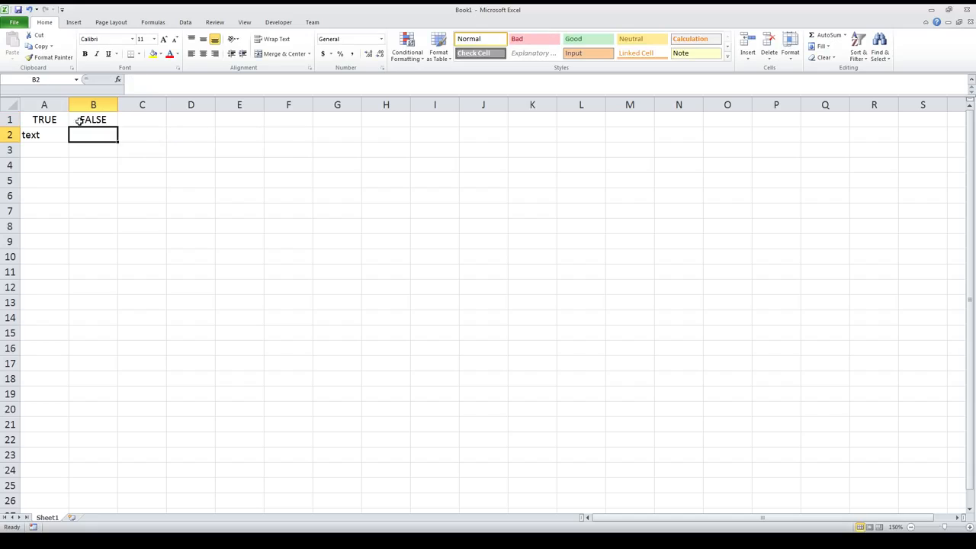
# - Clear the contents of cells A1 to B2 and return to cell A1
pyautogui.moveTo(89, 135); pyautogui.dragTo(46, 122)
pyautogui.press('Delete')
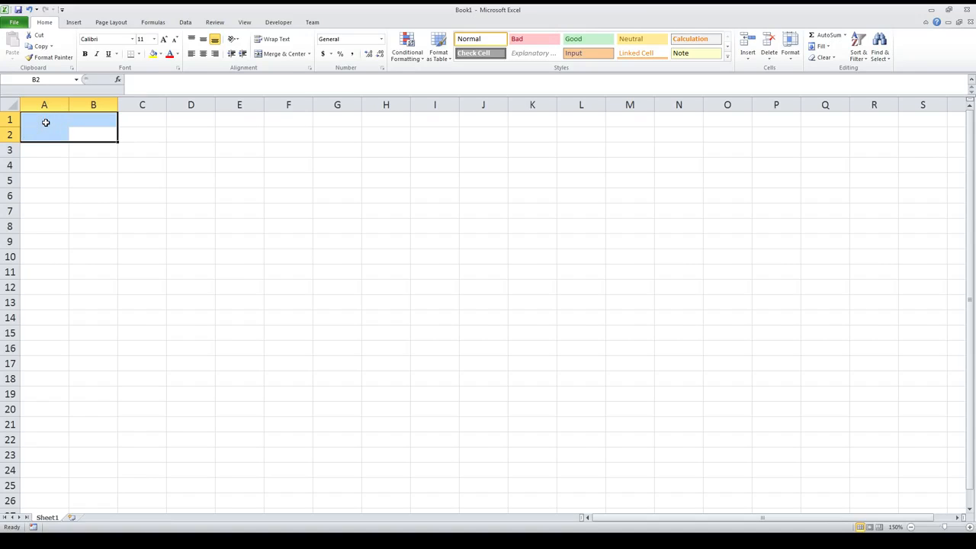
pyautogui.press('Down')
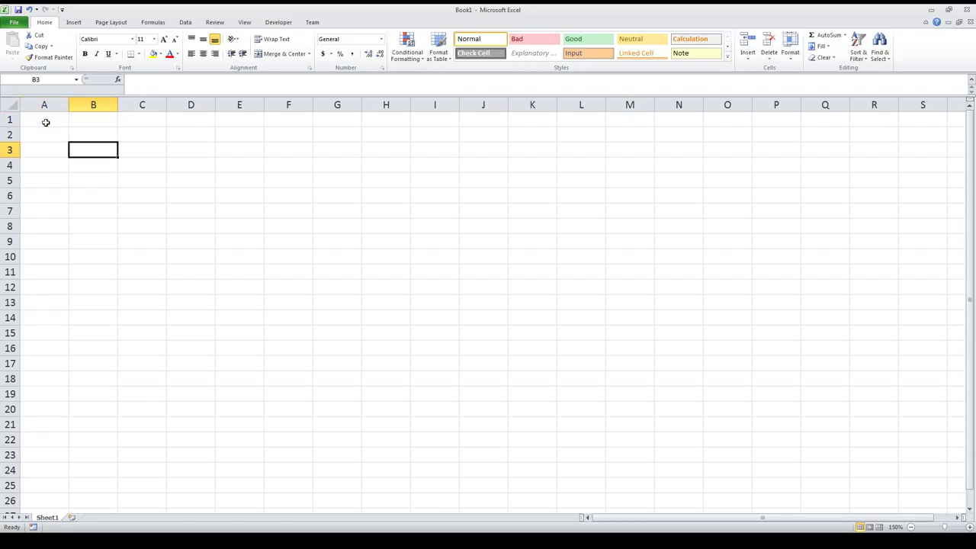
pyautogui.press('Up')
pyautogui.press('Up')
pyautogui.press('Left')
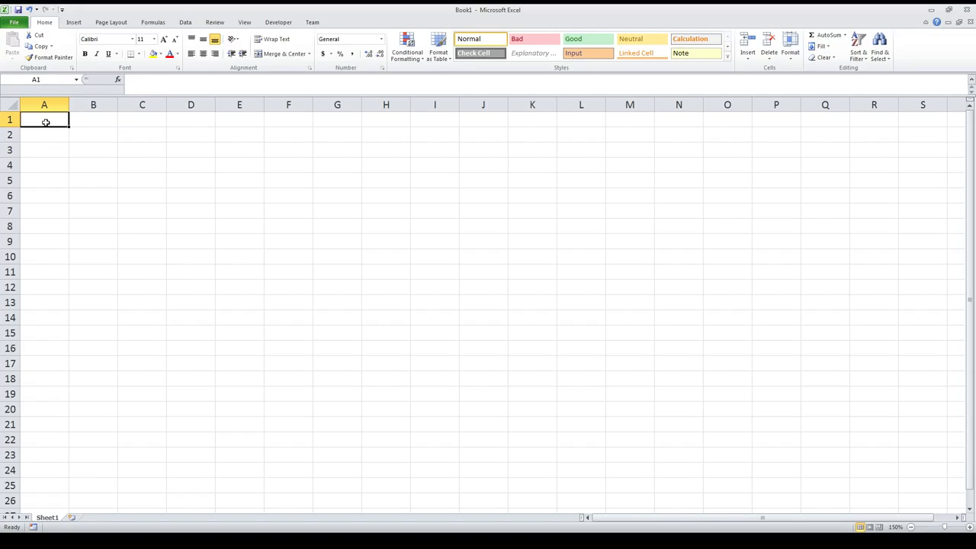
# - Enter the comparison formula =4<5 in cell A1 and reselect the cell
pyautogui.write('=')
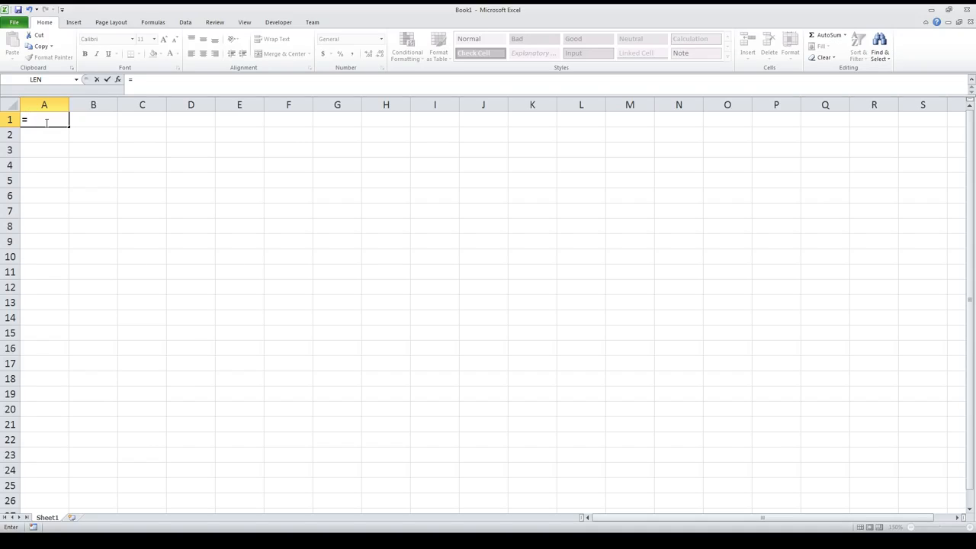
pyautogui.write('4<5')
pyautogui.press('Return')
pyautogui.click(45, 121)
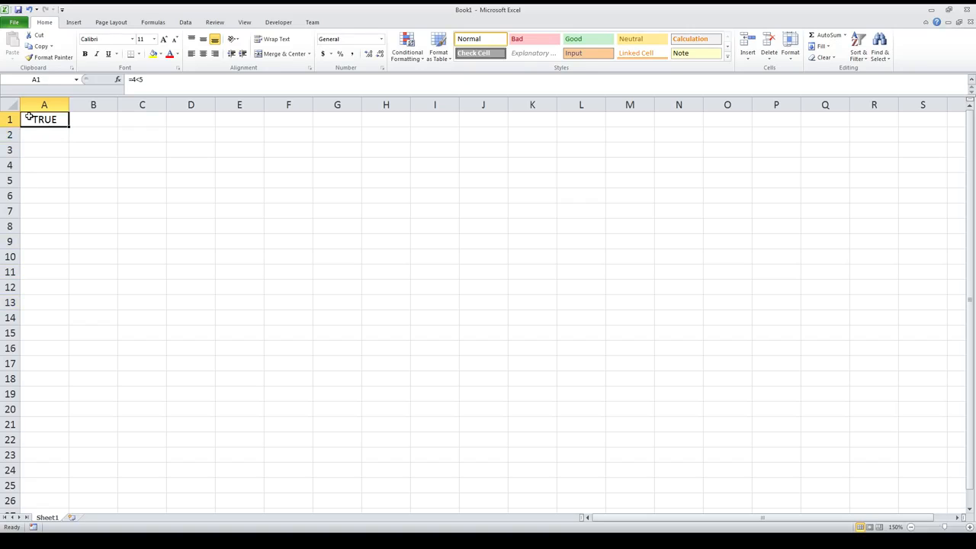
# - Examine the comparison formula in cell A1 alongside the logical value it returns
pyautogui.click(133, 79)
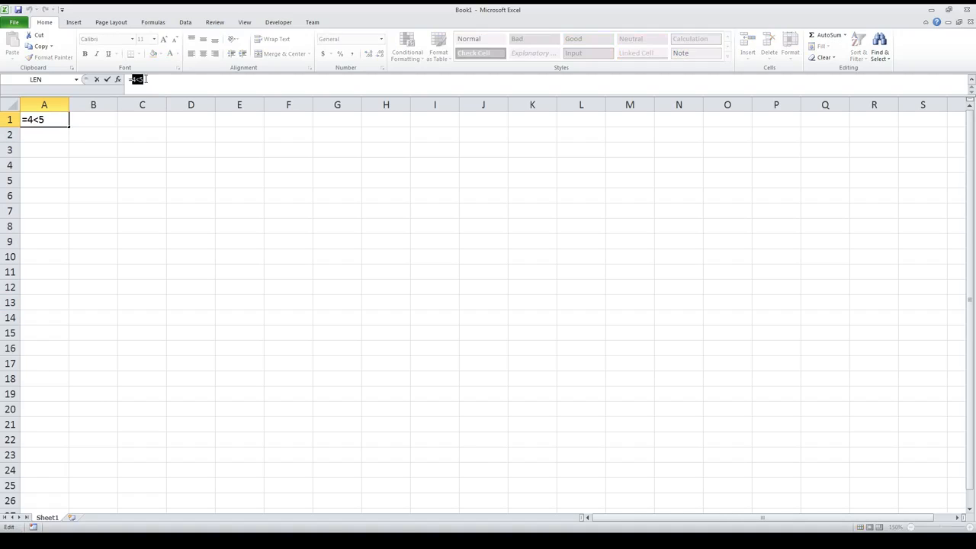
pyautogui.press('Return')
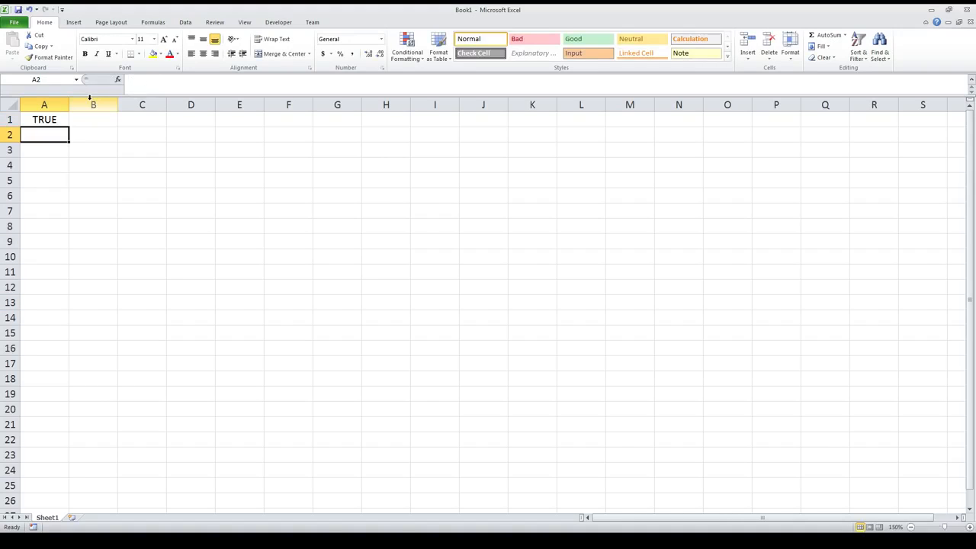
pyautogui.click(51, 119)
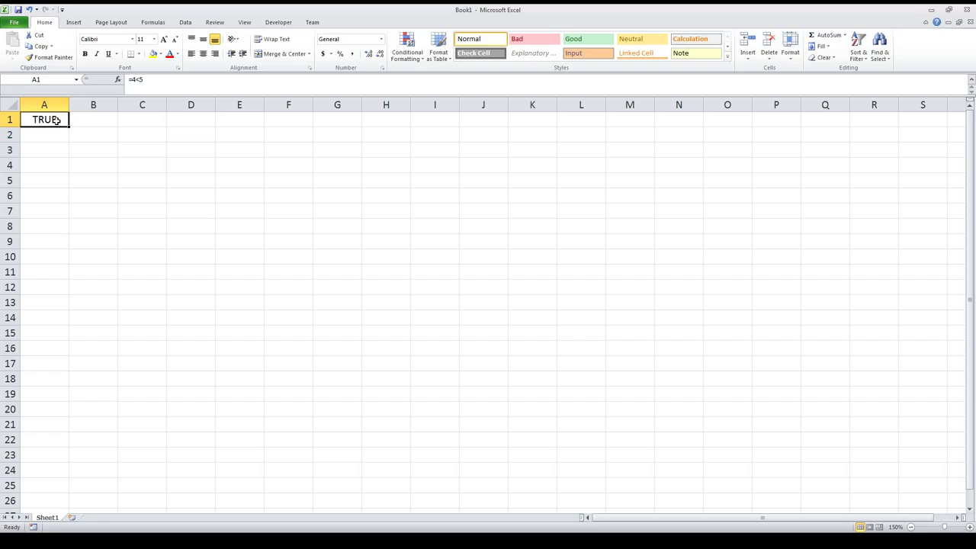
pyautogui.click(138, 79)
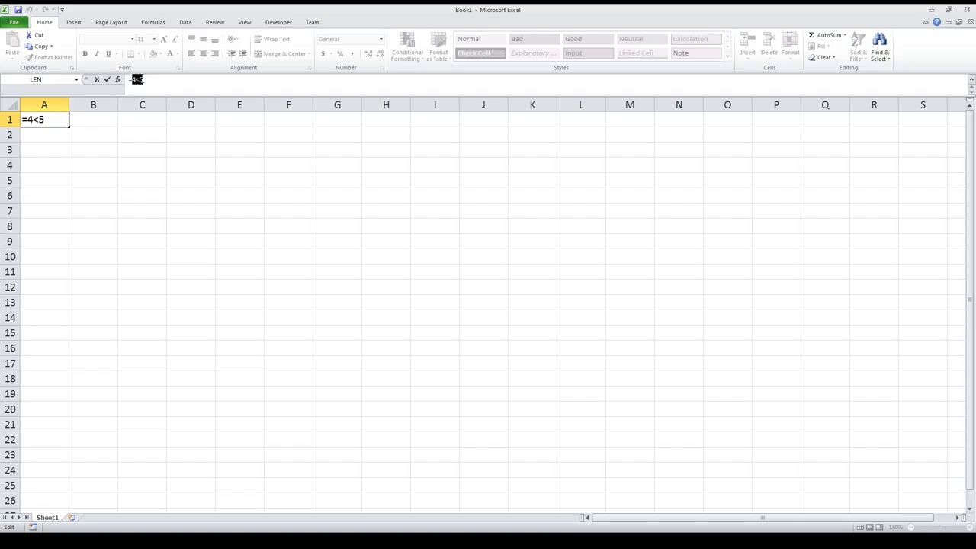
pyautogui.moveTo(148, 78); pyautogui.dragTo(137, 79)
pyautogui.press('Return')
pyautogui.click(48, 123)
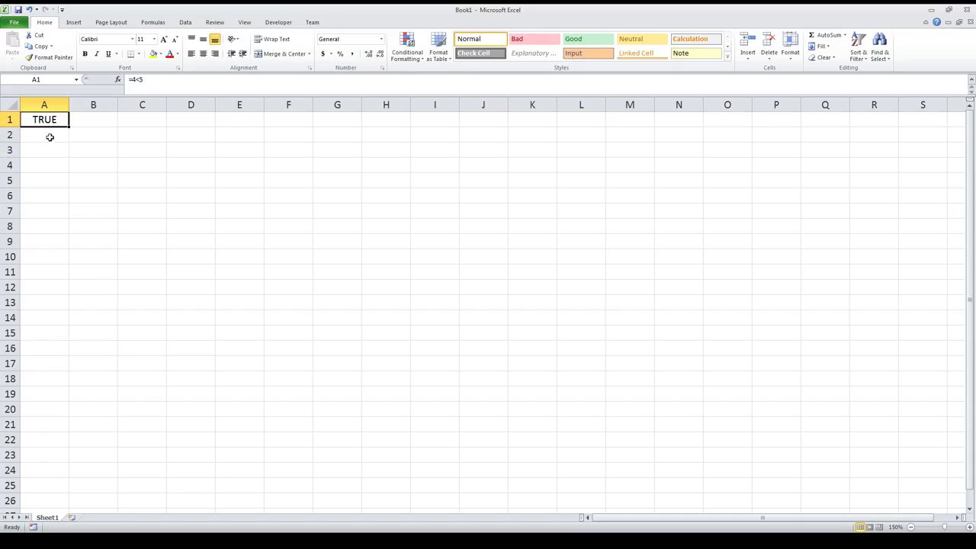
pyautogui.click(51, 130)
pyautogui.click(52, 122)
pyautogui.click(63, 127)
# - Replace the formula in cell A1 with =IF(4<5,"four is less than five","this value won't be shown")
pyautogui.click(134, 81)
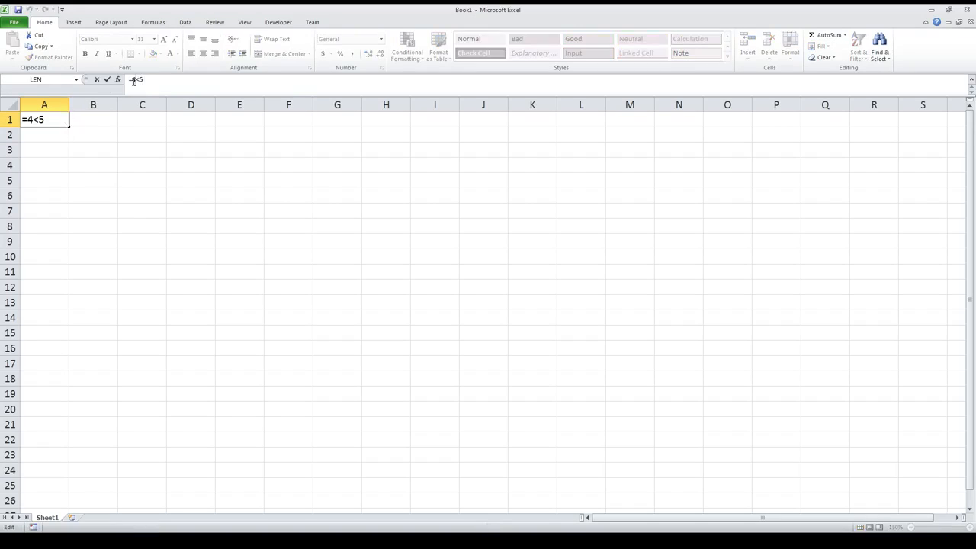
pyautogui.moveTo(144, 79); pyautogui.dragTo(111, 84)
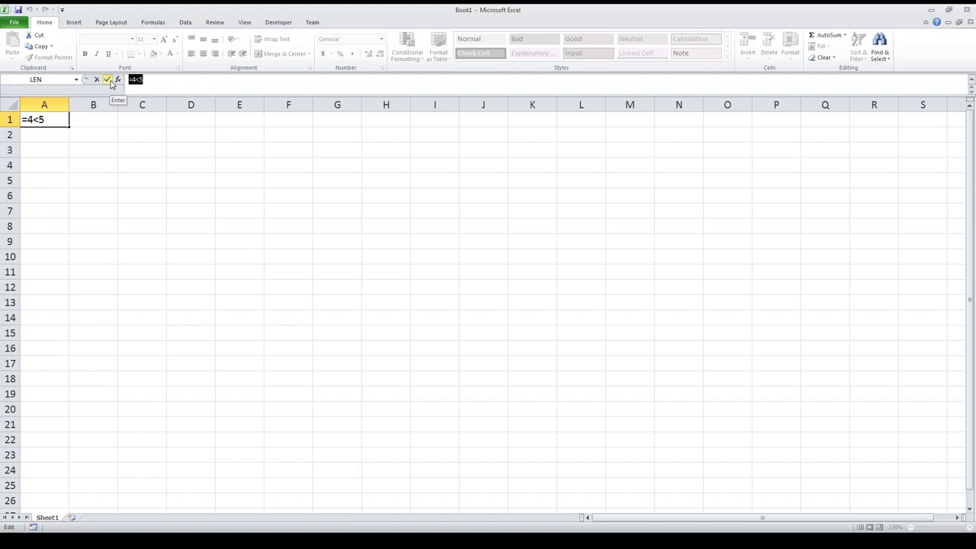
pyautogui.write('=IF(')
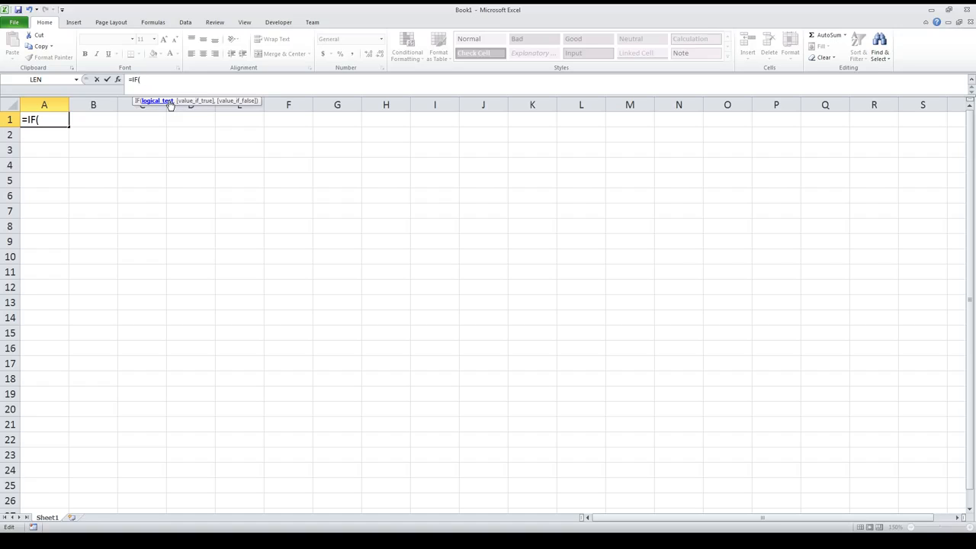
pyautogui.write('4<M')
pyautogui.press('BackSpace')
pyautogui.write('5,')
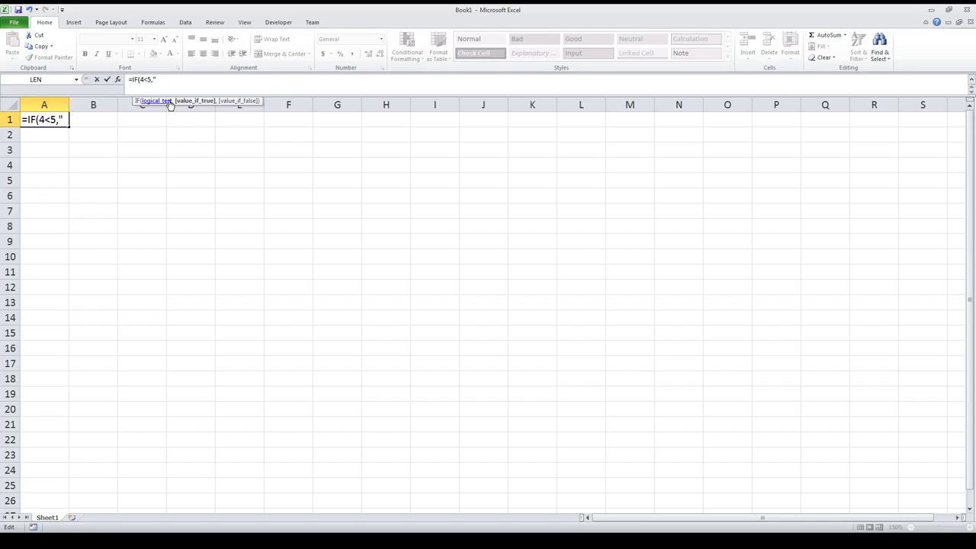
pyautogui.write('"four is less than five","')
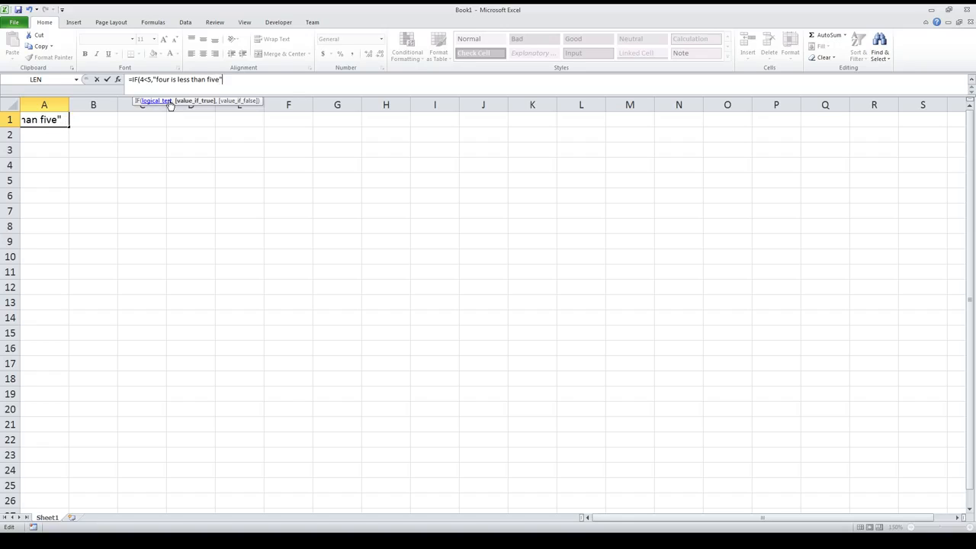
pyautogui.write('th')
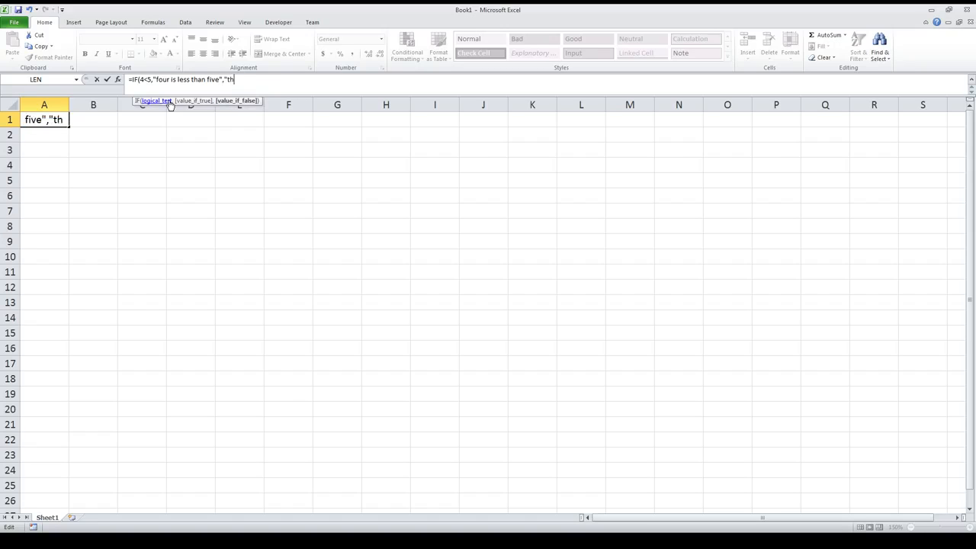
pyautogui.write('is value won\'t be shown")')
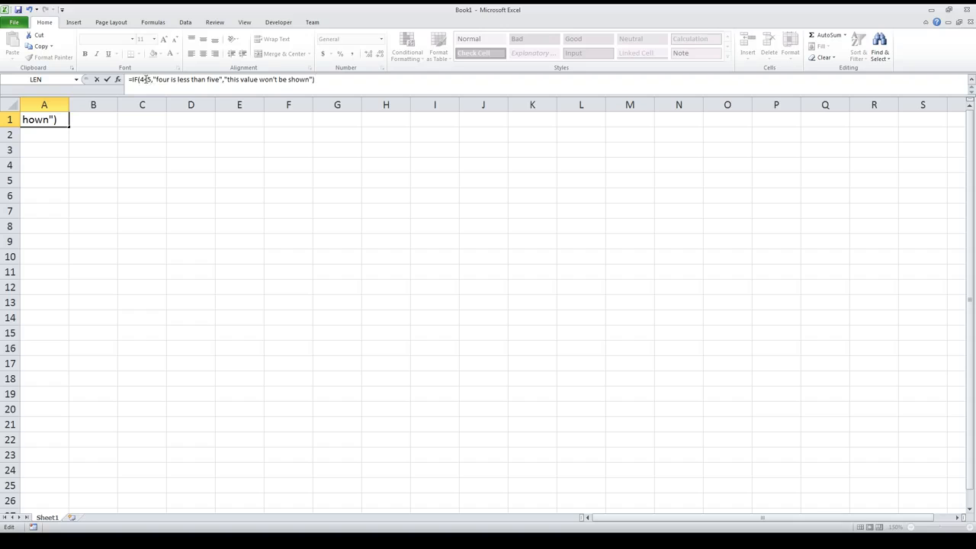
pyautogui.moveTo(153, 79); pyautogui.dragTo(221, 80)
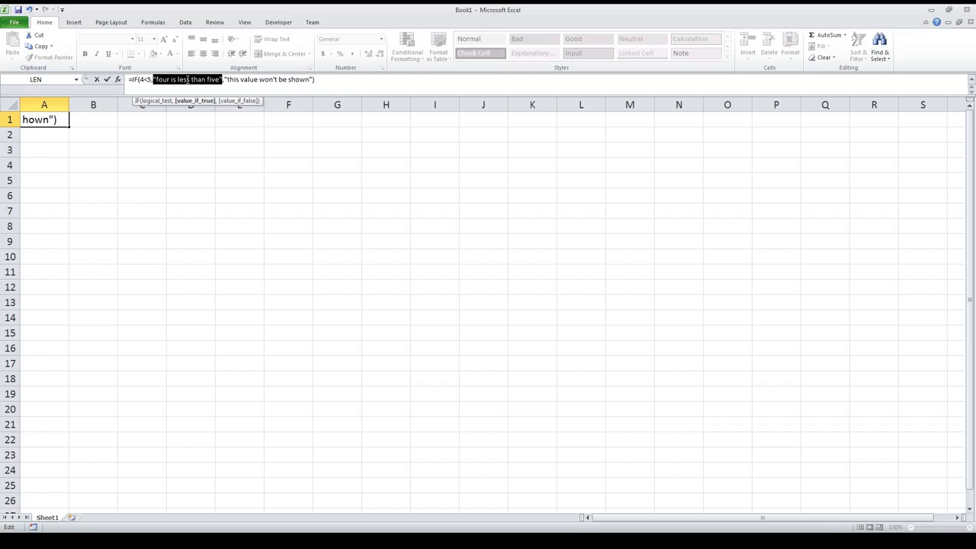
pyautogui.click(228, 79)
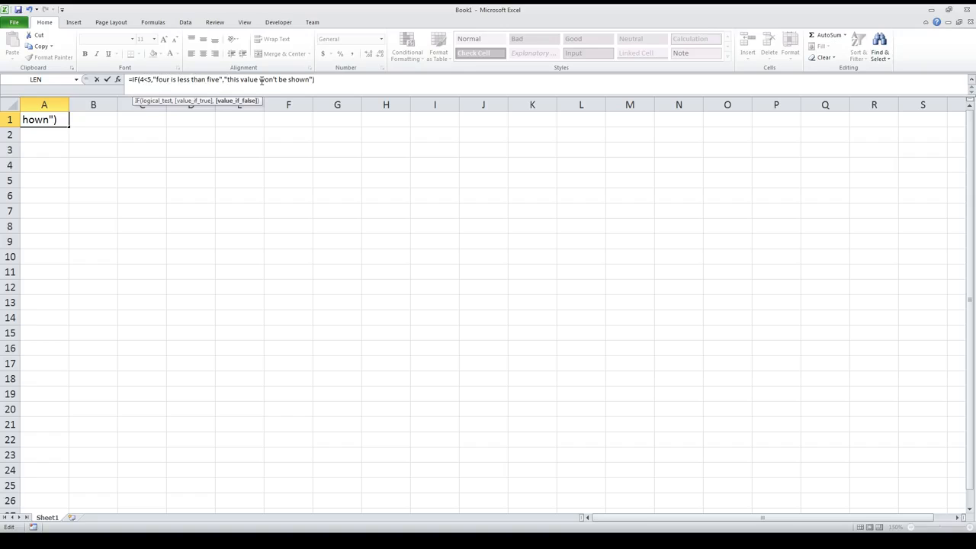
pyautogui.press('Return')
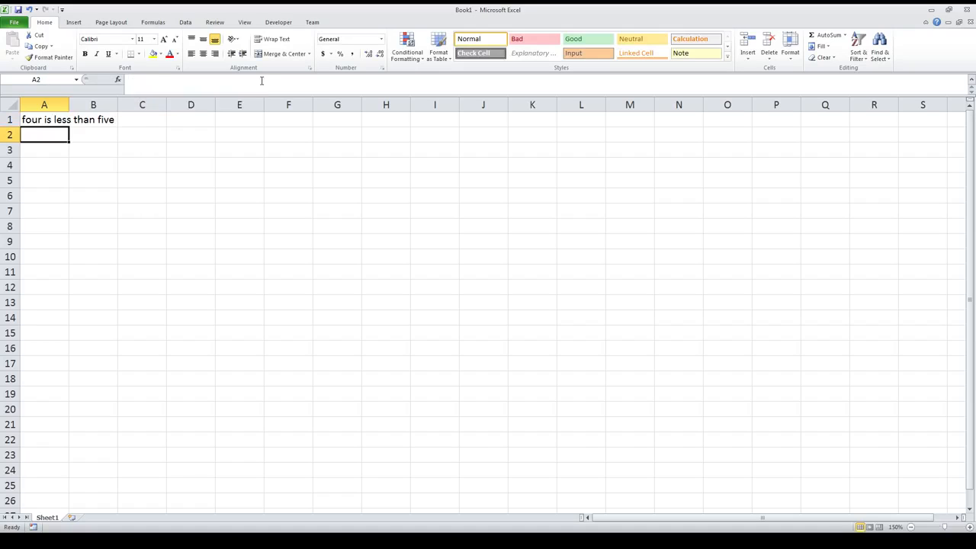
# - Change the logical test in A1's IF formula to 6<5 and reselect the cell
pyautogui.click(42, 119)
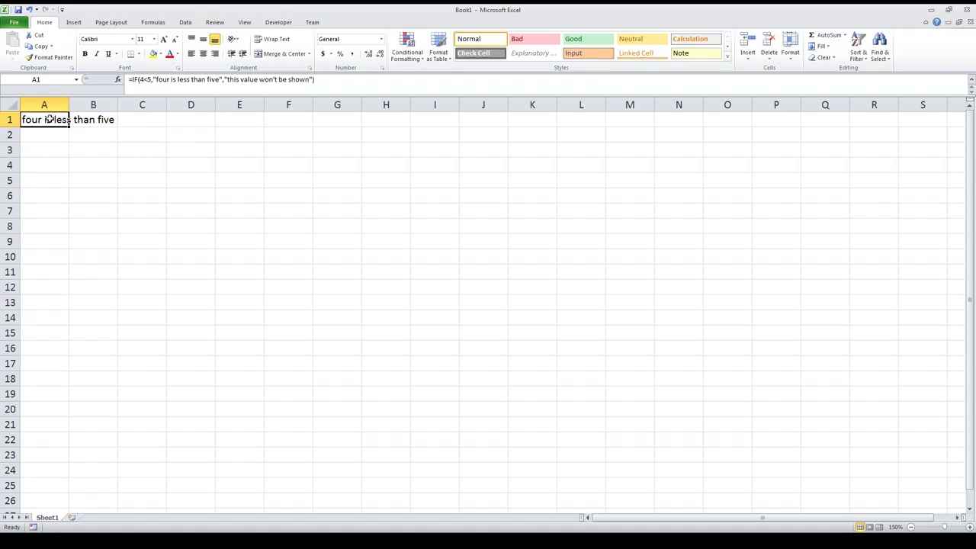
pyautogui.click(143, 79)
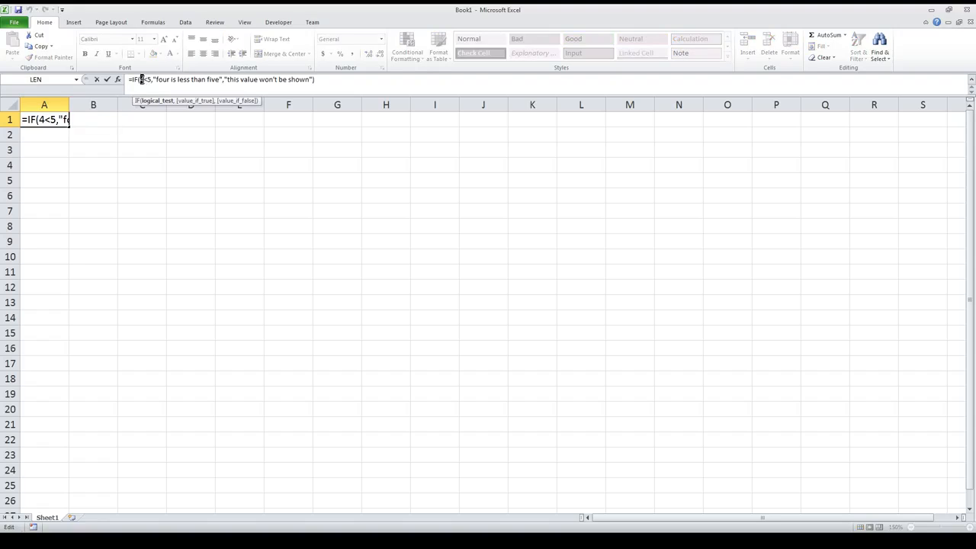
pyautogui.write('6')
pyautogui.press('Return')
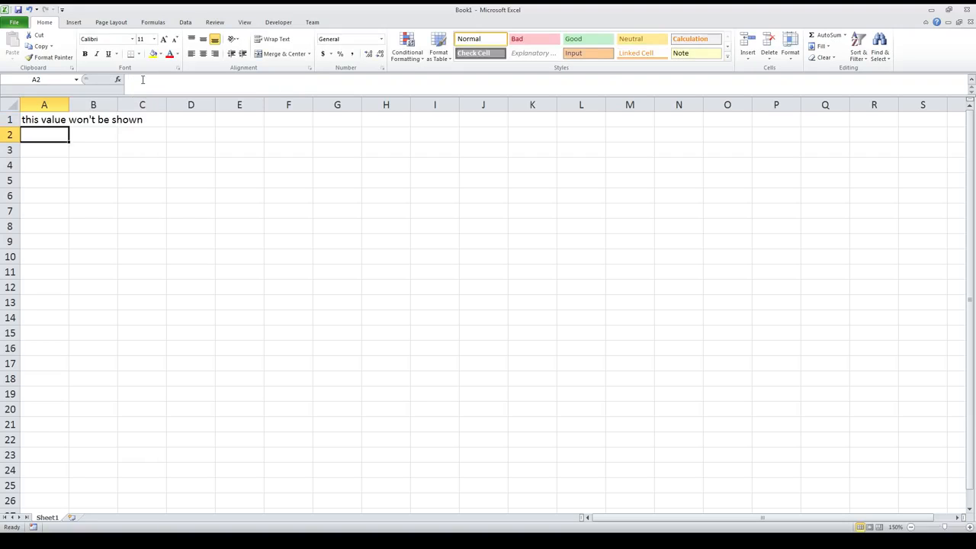
pyautogui.click(46, 122)
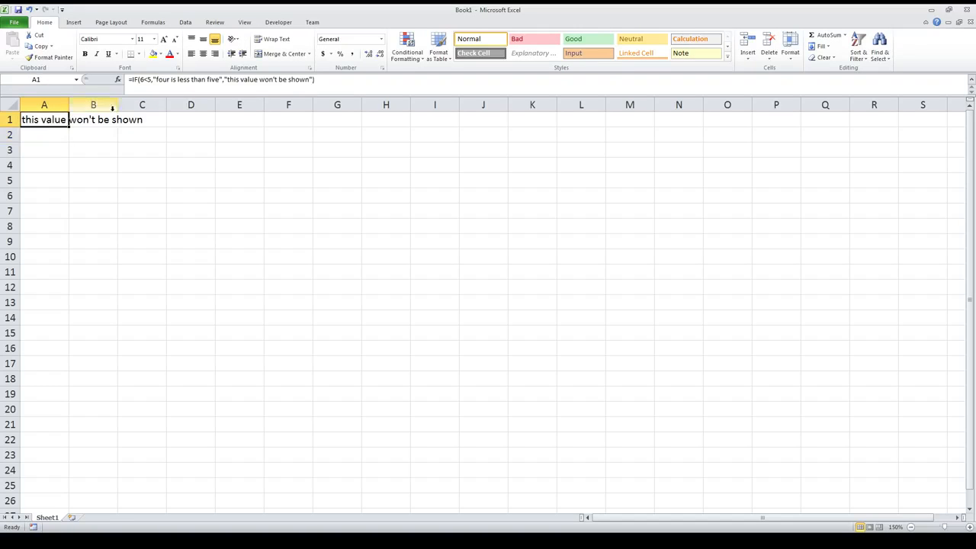
# - Examine the logical test, value-if-true and value-if-false arguments of the IF formula in cell A1
pyautogui.moveTo(145, 80); pyautogui.dragTo(140, 80)
pyautogui.moveTo(227, 79)
pyautogui.mouseDown()
pyautogui.moveTo(310, 80)
pyautogui.moveTo(231, 79)
pyautogui.mouseUp()
pyautogui.click(160, 79)
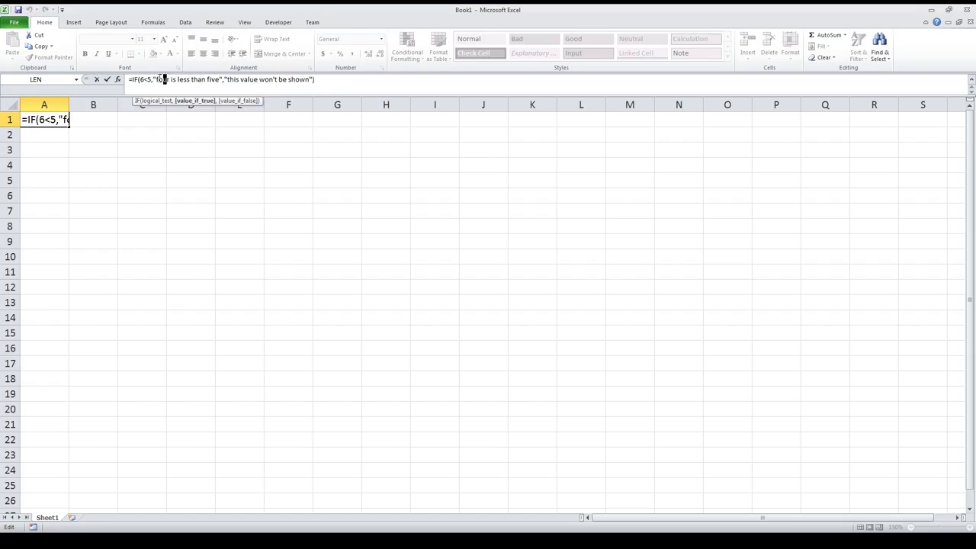
pyautogui.doubleClick(140, 80)
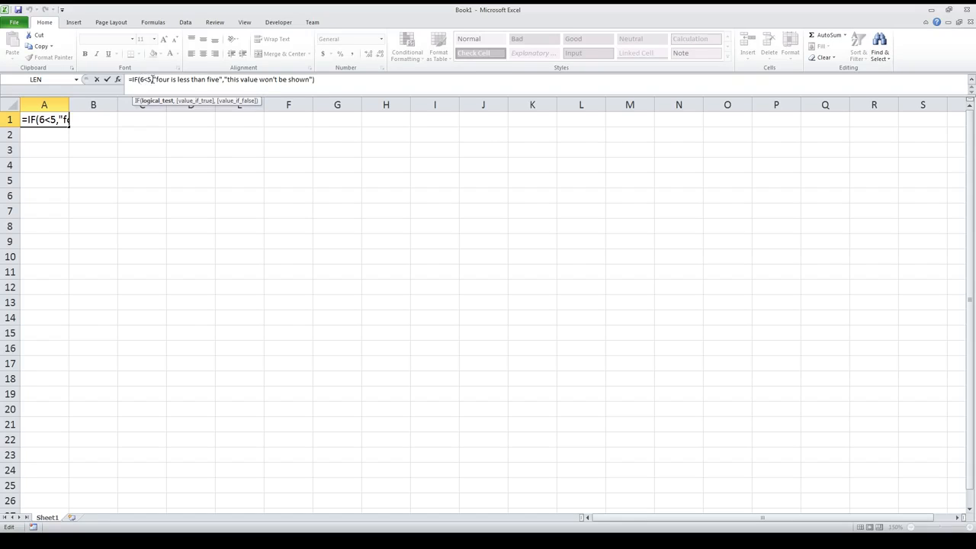
pyautogui.moveTo(152, 79); pyautogui.dragTo(141, 79)
pyautogui.click(142, 80)
pyautogui.moveTo(141, 80); pyautogui.dragTo(224, 80)
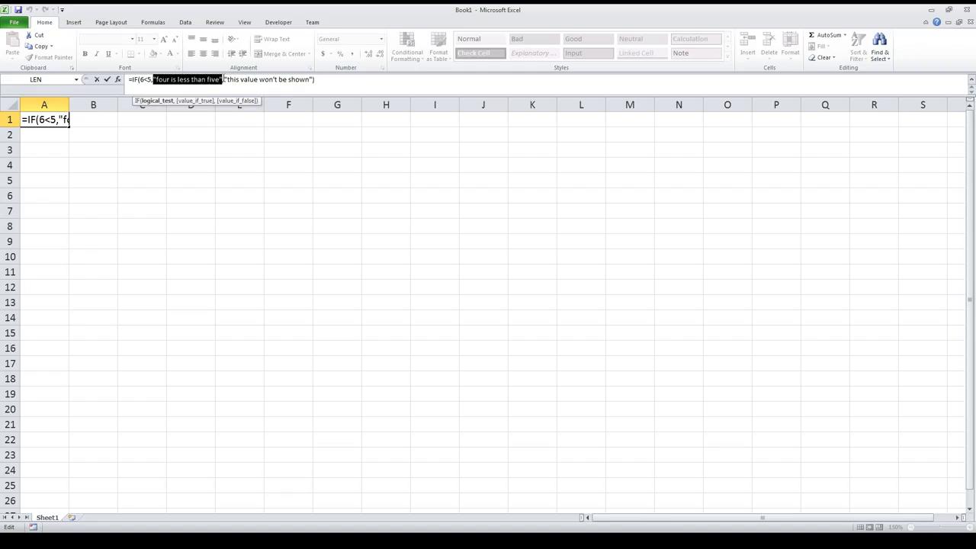
pyautogui.click(154, 80)
pyautogui.click(151, 80)
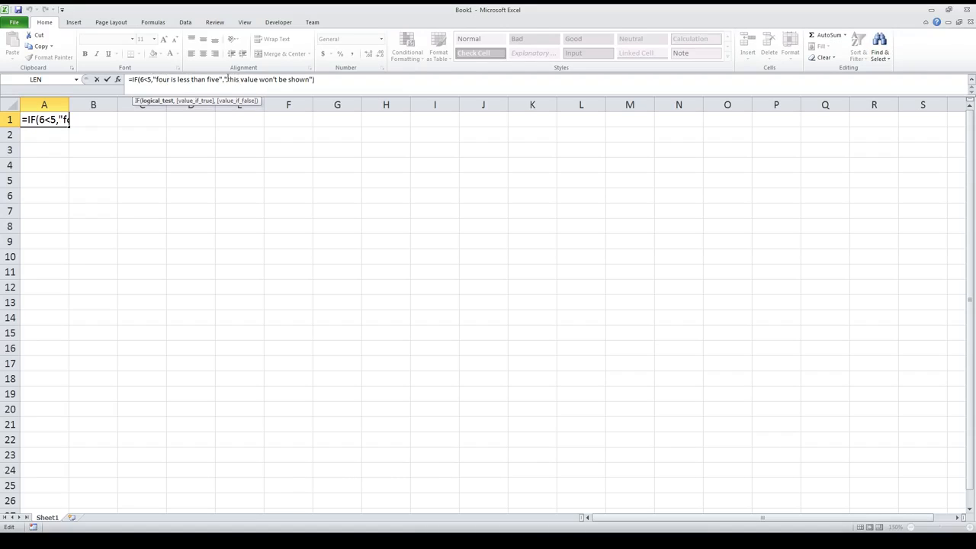
pyautogui.moveTo(226, 79); pyautogui.dragTo(313, 80)
pyautogui.click(313, 79)
pyautogui.click(328, 80)
pyautogui.press('Return')
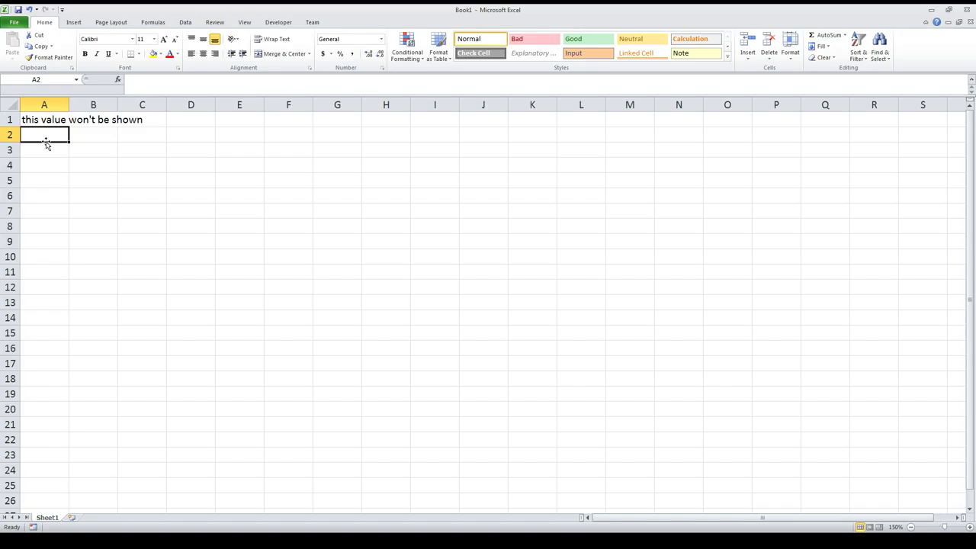
# - Enter the comparison formulas =1<2 in cell A2 and =1>2 in cell A3
pyautogui.write('=')
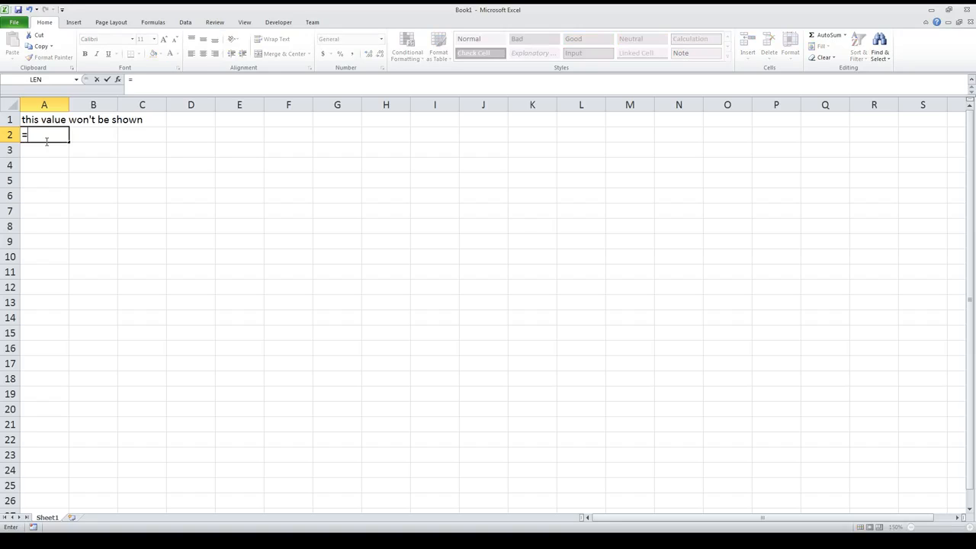
pyautogui.write('1<2')
pyautogui.press('Return')
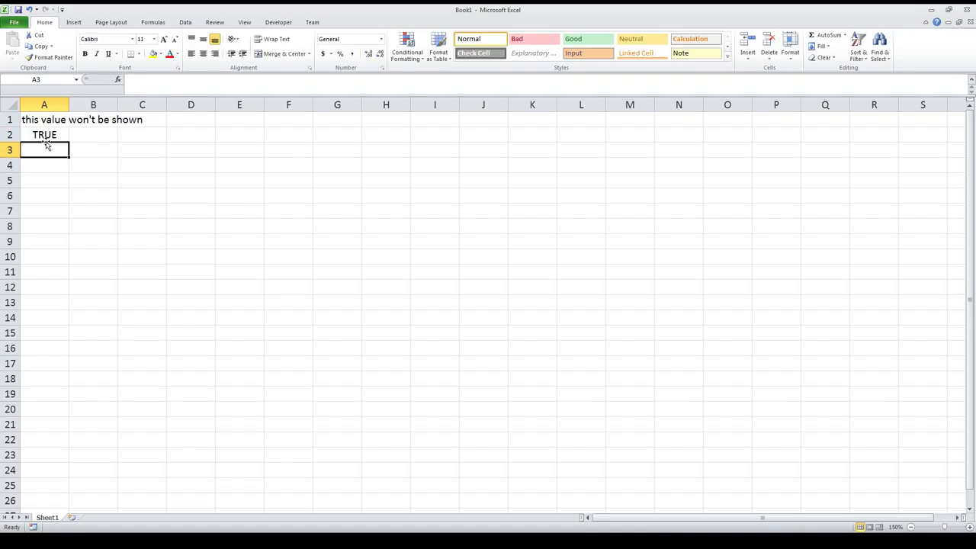
pyautogui.write('=')
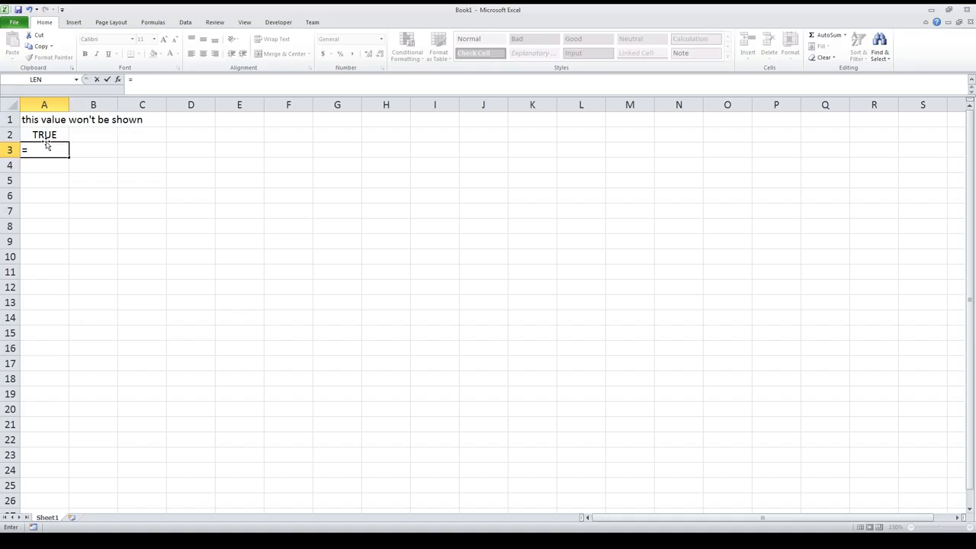
pyautogui.write('1>2')
pyautogui.press('Return')
# - Enter the equality test =3=4 in cell A4 and the inequality test =3<>4 in cell A5
pyautogui.write('=')
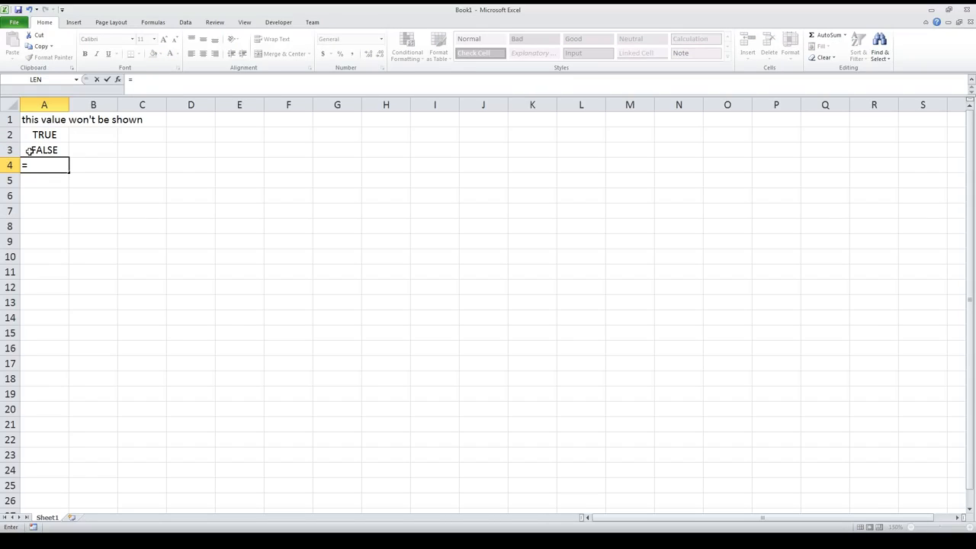
pyautogui.write('3=4')
pyautogui.press('Return')
pyautogui.press('Up')
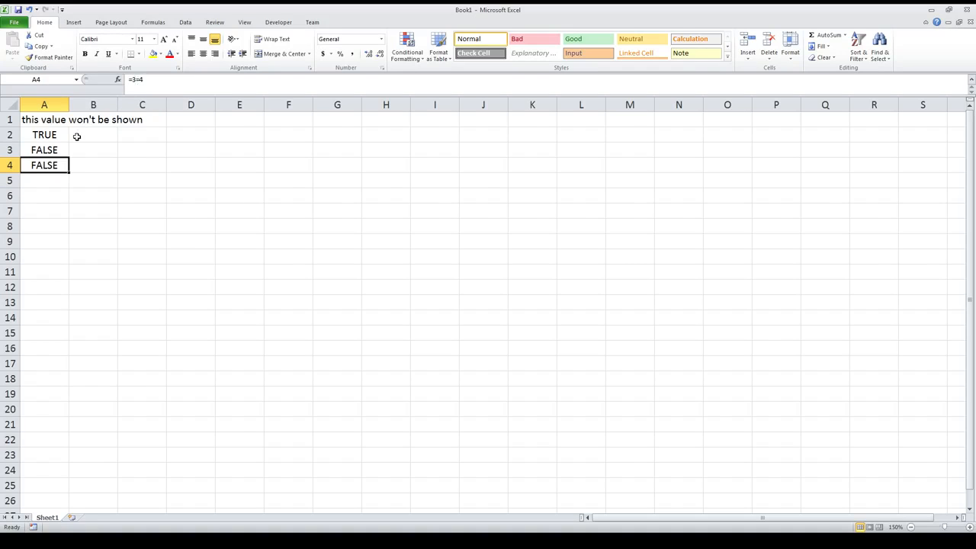
pyautogui.press('Down')
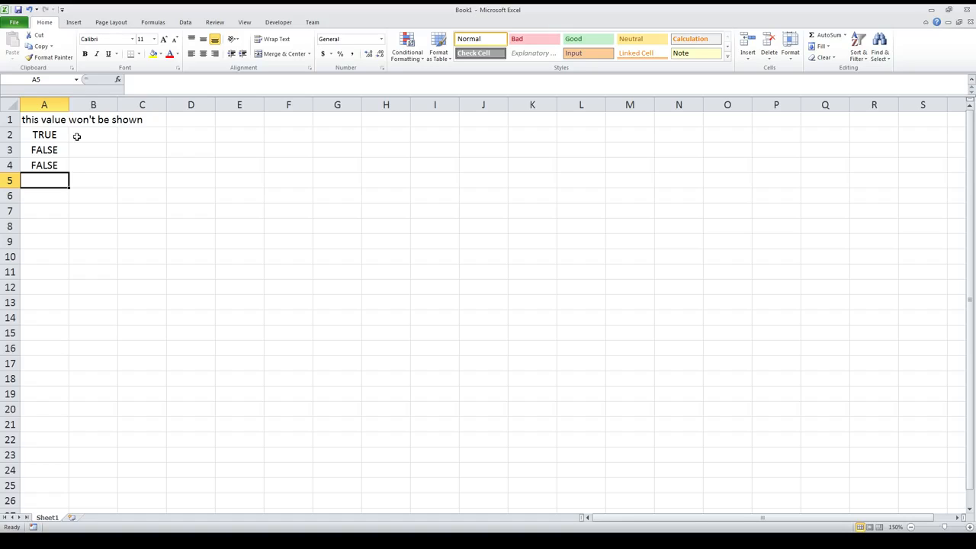
pyautogui.write('=')
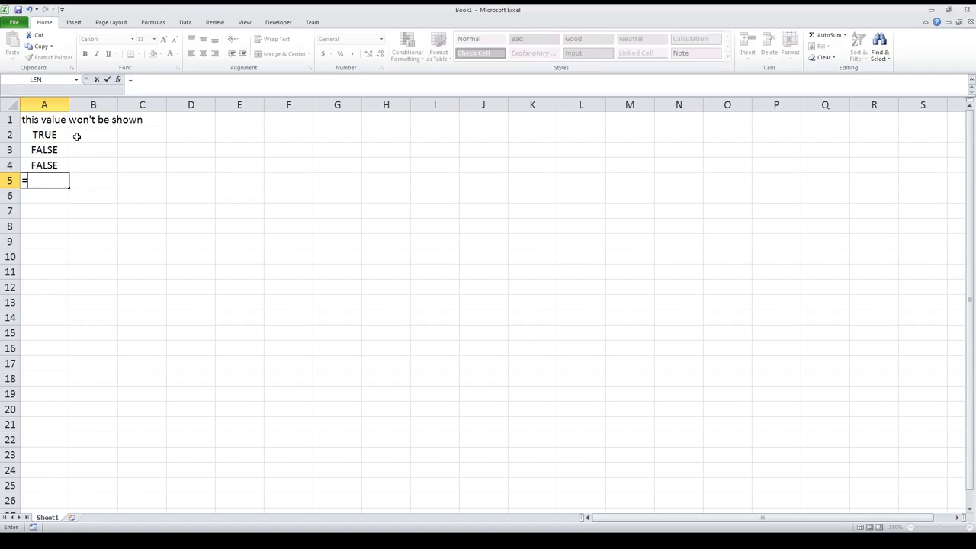
pyautogui.write('3<>4')
pyautogui.press('Return')
pyautogui.click(38, 181)
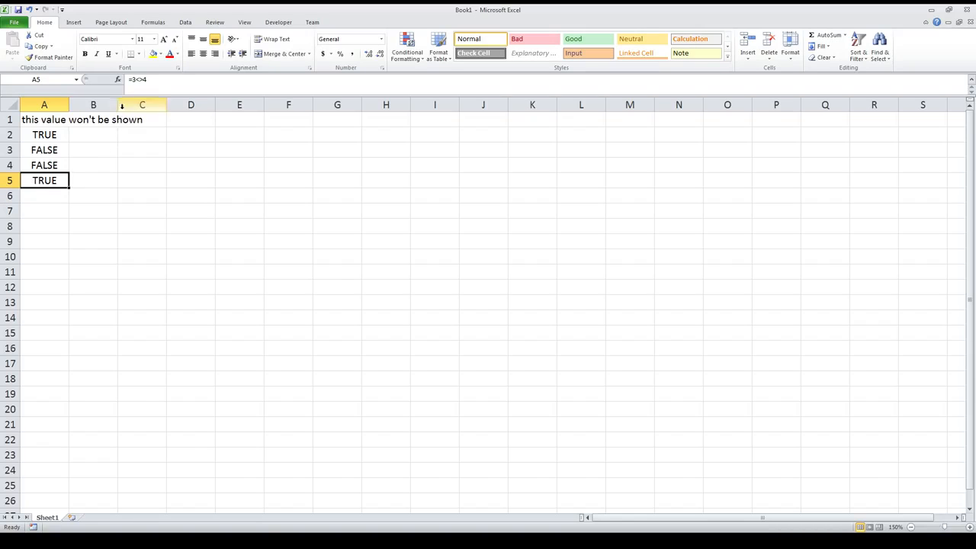
# - Enter the comparison formulas =3<=4 in cell A6 and =3>=4 in cell A7
pyautogui.click(50, 209)
pyautogui.click(51, 198)
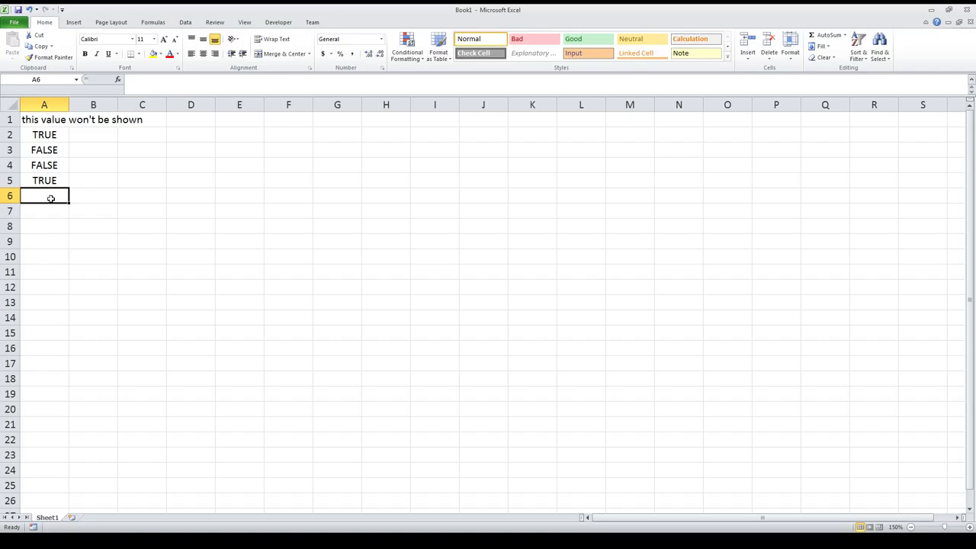
pyautogui.write('=')
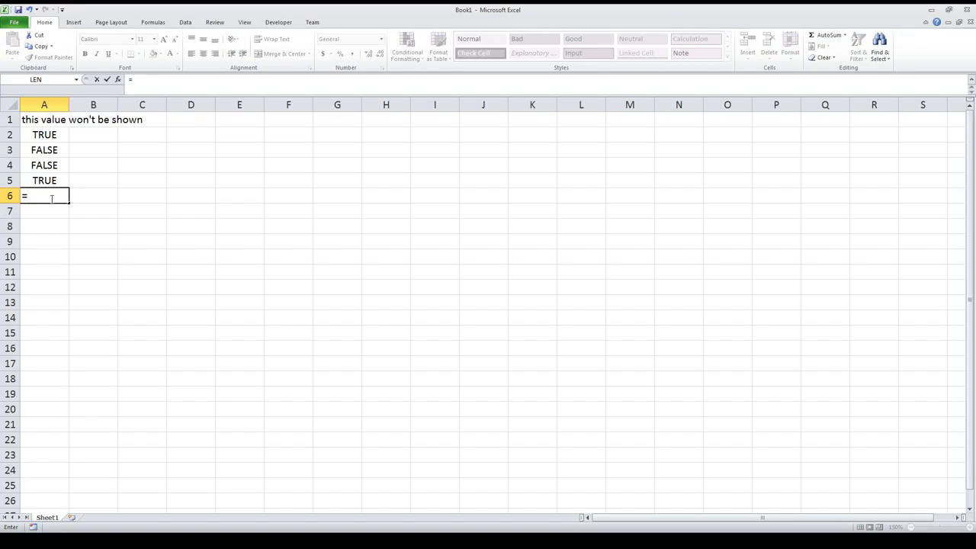
pyautogui.write('3<=4')
pyautogui.press('Return')
pyautogui.click(49, 196)
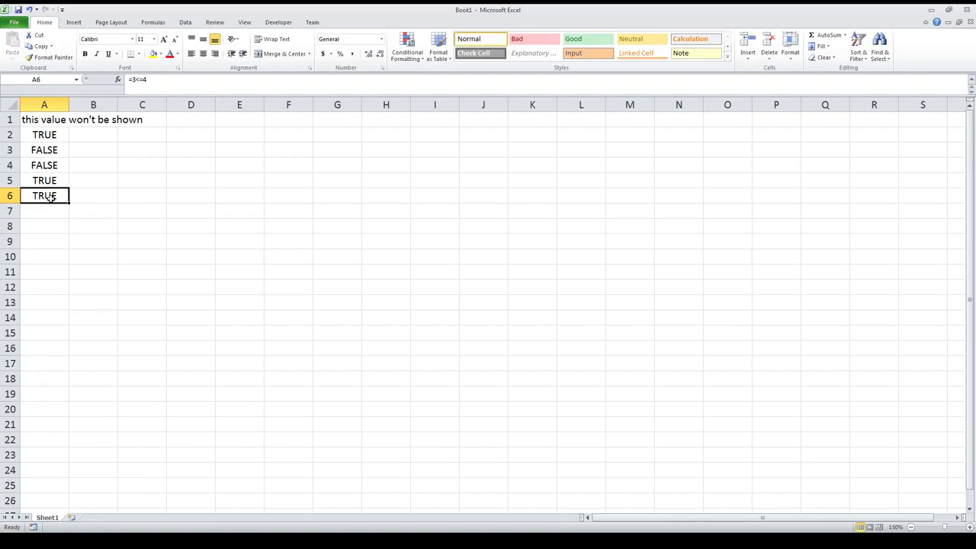
pyautogui.click(135, 80)
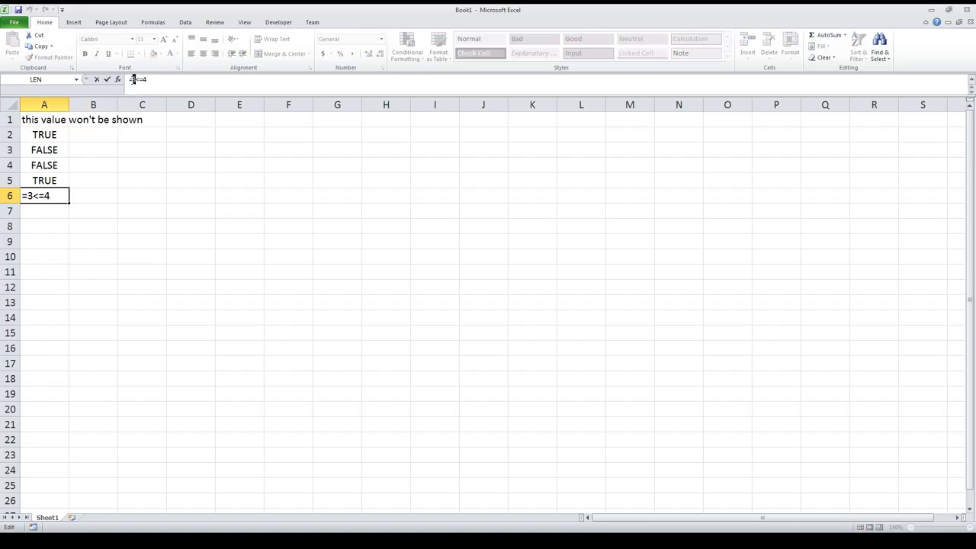
pyautogui.press('Return')
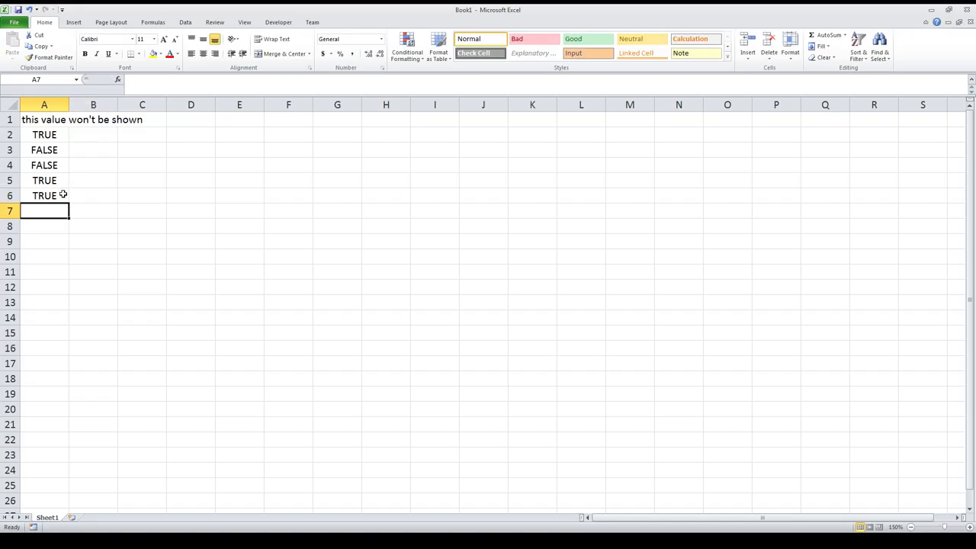
pyautogui.write('=')
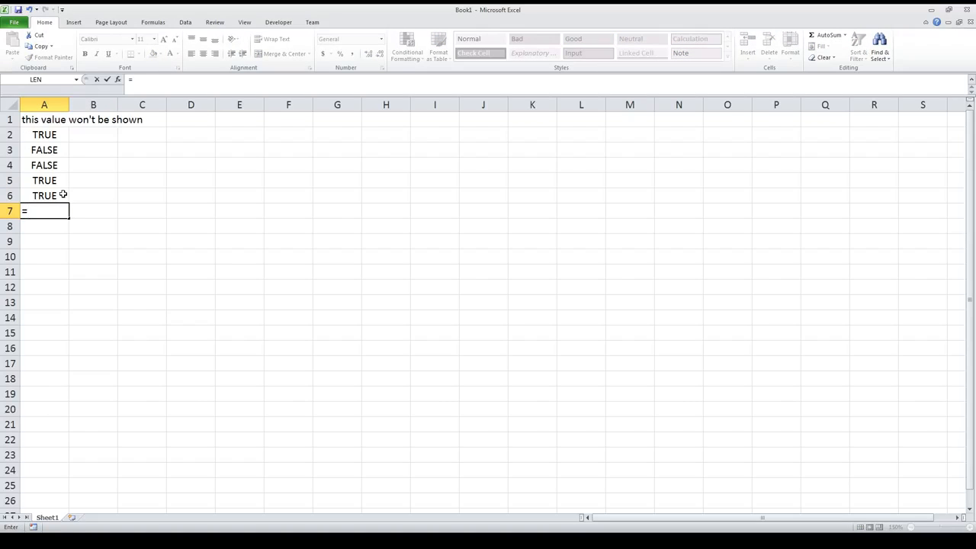
pyautogui.write('3>=4')
pyautogui.press('Return')
# - Review the comparison formulas in cells A2 to A7 and the value-if-true argument of the IF formula in A1
pyautogui.press('Up')
pyautogui.press('Up')
pyautogui.press('Up')
pyautogui.press('Up')
pyautogui.press('Up')
pyautogui.press('Up')
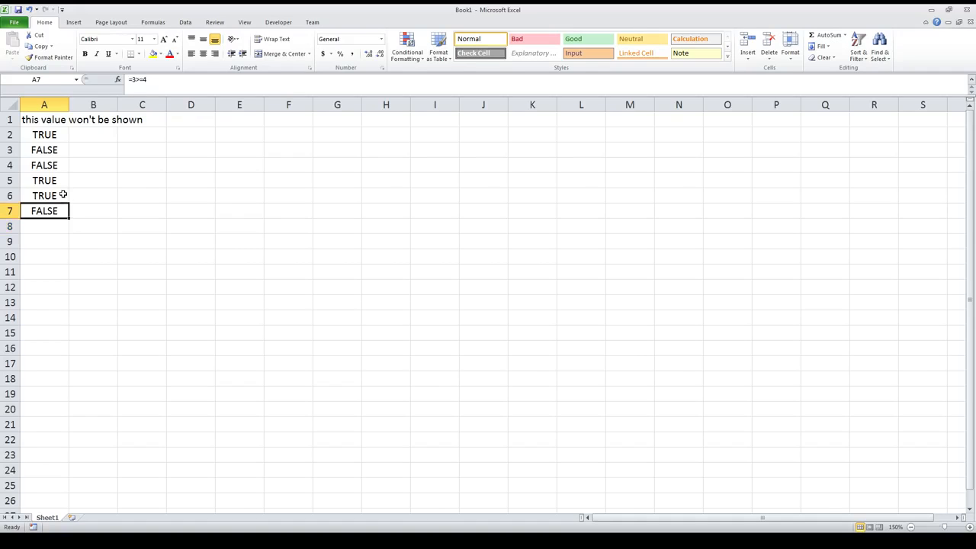
pyautogui.press('Down')
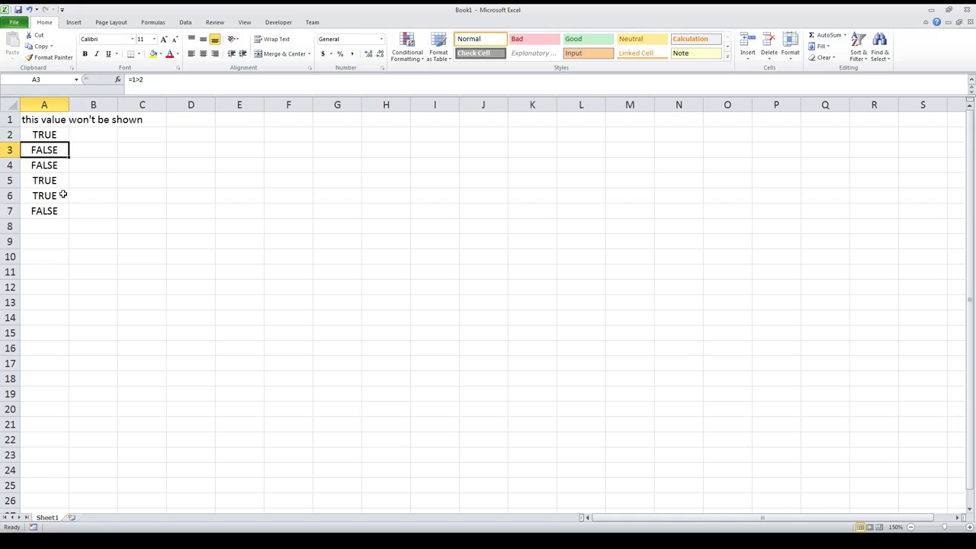
pyautogui.press('Down')
pyautogui.press('Down')
pyautogui.press('Down')
pyautogui.press('Down')
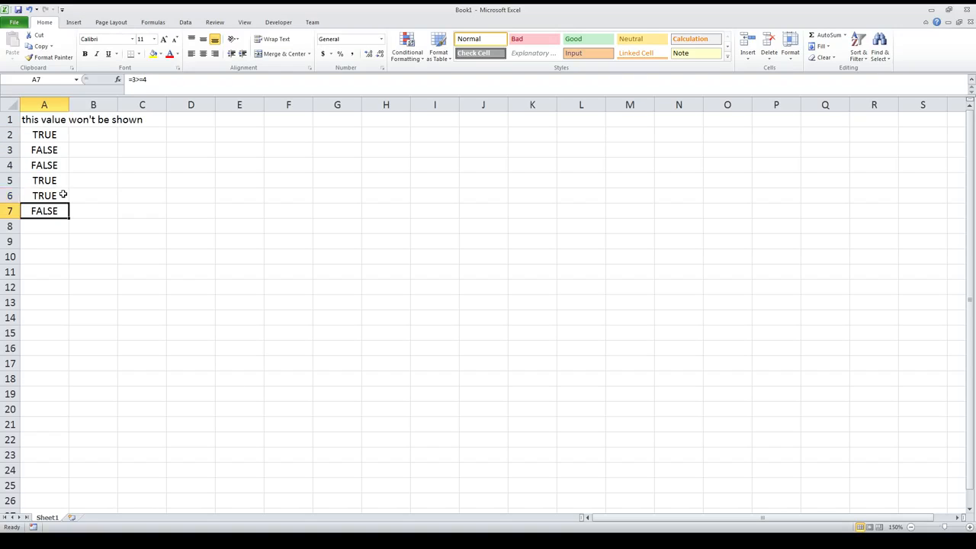
pyautogui.press('Up')
pyautogui.press('Up')
pyautogui.press('Up')
pyautogui.press('Up')
pyautogui.press('Up')
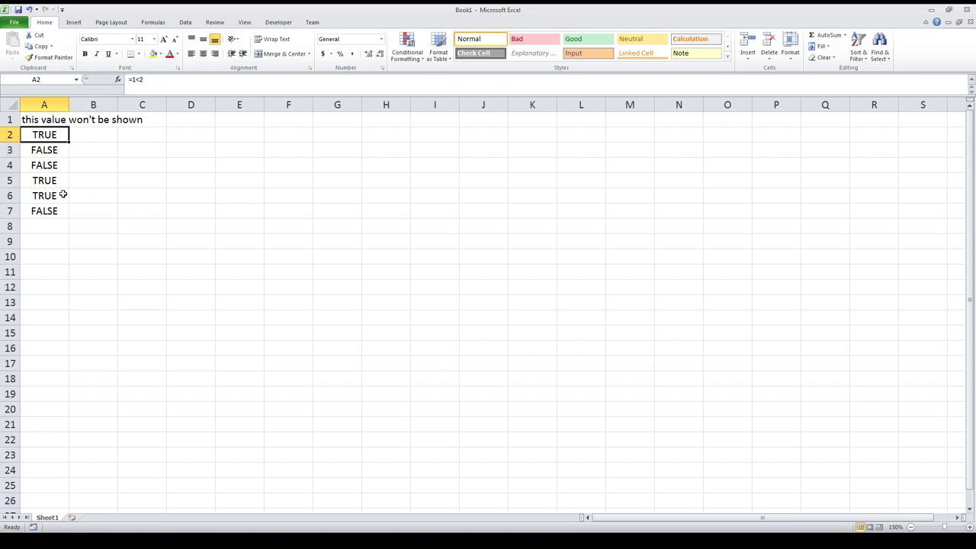
pyautogui.press('Down')
pyautogui.press('Down')
pyautogui.press('Down')
pyautogui.press('Down')
pyautogui.press('Down')
pyautogui.press('Up')
pyautogui.press('Up')
pyautogui.press('Up')
pyautogui.press('Up')
pyautogui.press('Up')
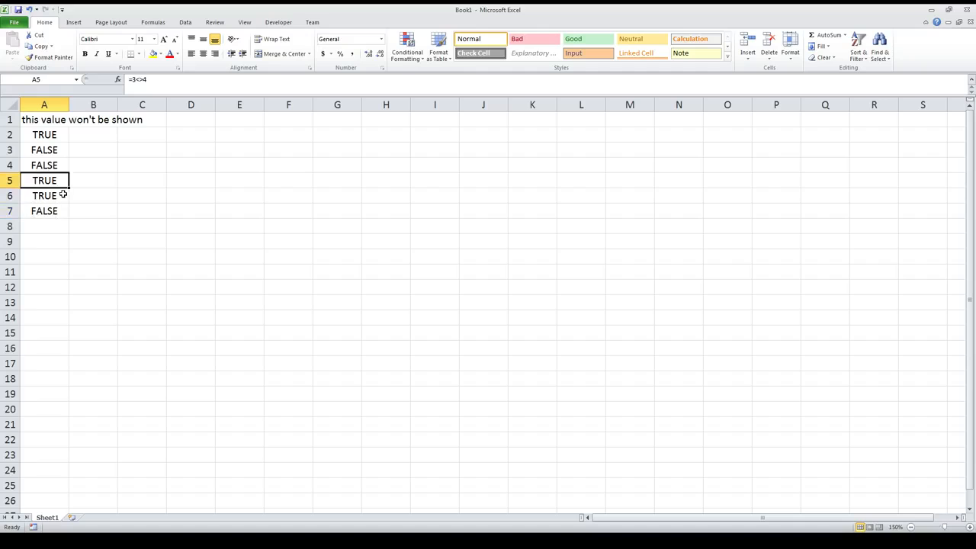
pyautogui.press('Up')
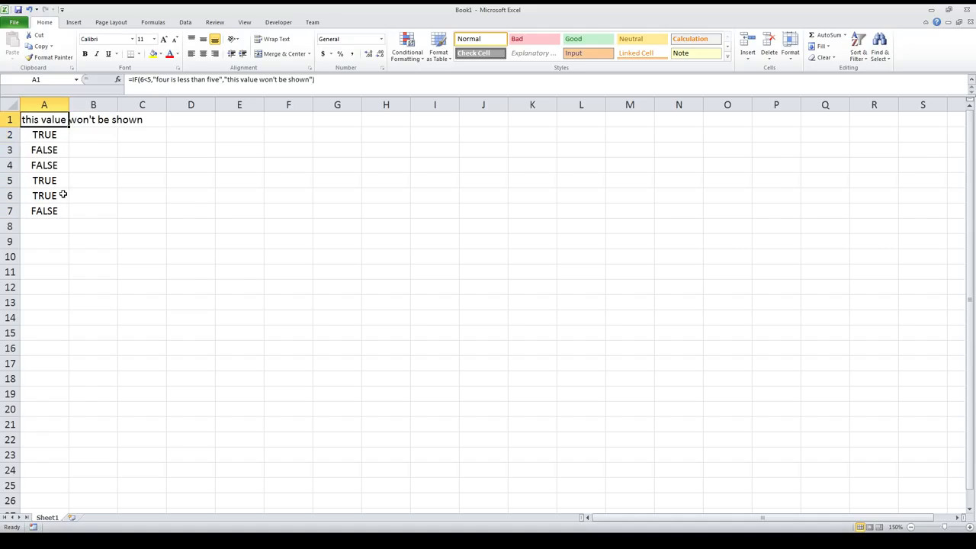
pyautogui.moveTo(152, 79); pyautogui.dragTo(204, 86)
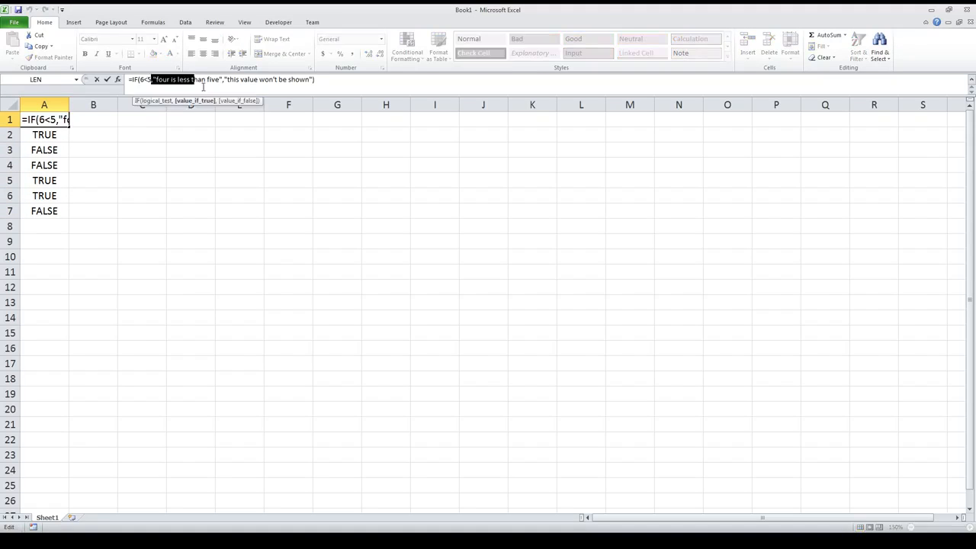
pyautogui.click(179, 165)
pyautogui.click(128, 183)
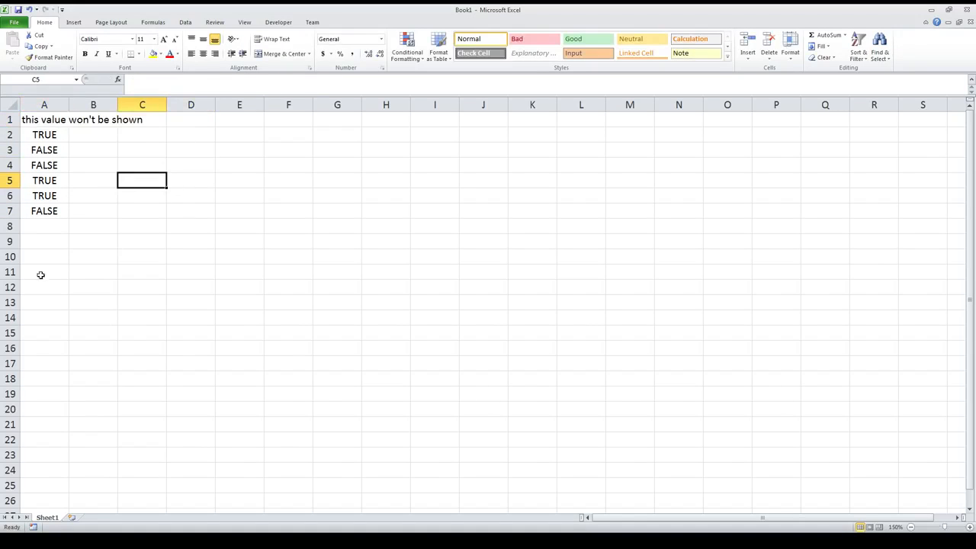
# - Clear the contents of cells A1 to A8 and select cell A1
pyautogui.moveTo(46, 227); pyautogui.dragTo(35, 123)
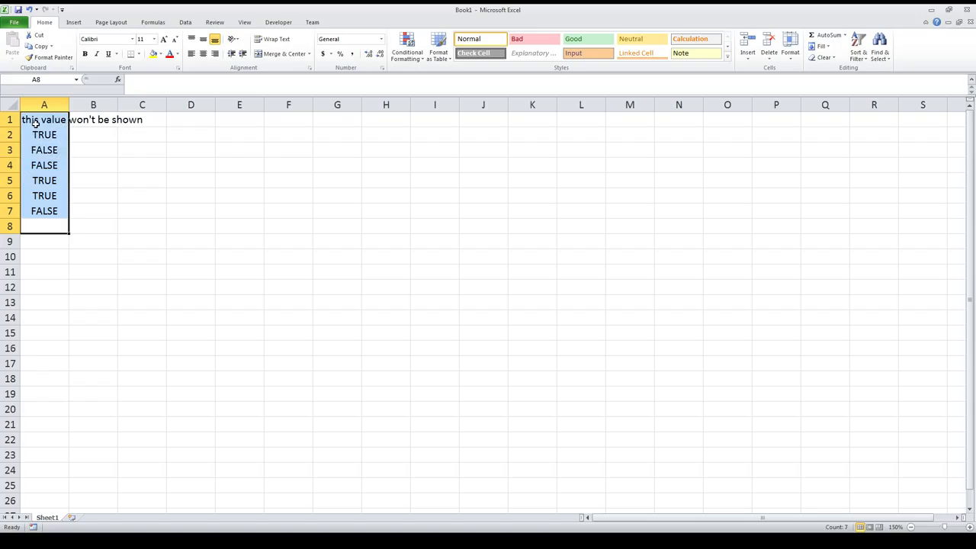
pyautogui.press('Delete')
pyautogui.click(73, 134)
pyautogui.click(50, 137)
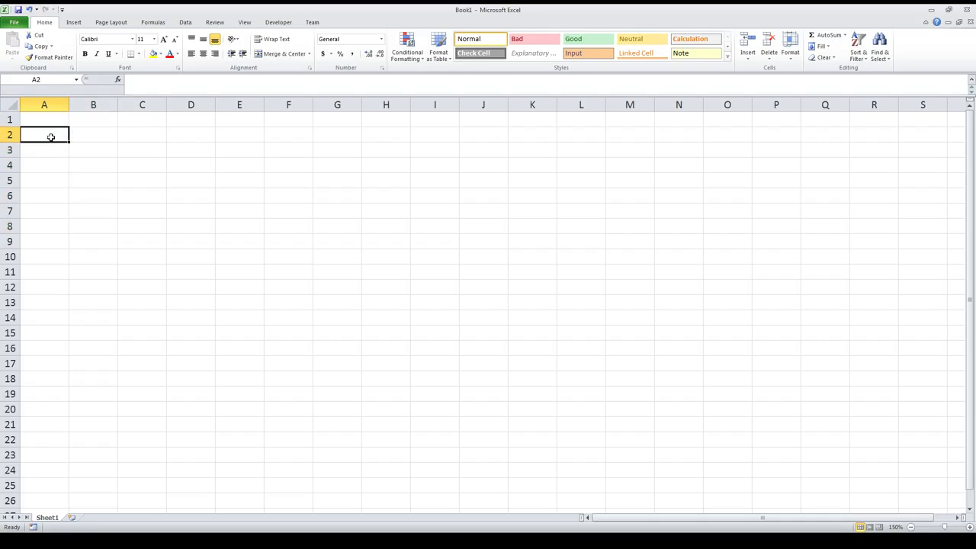
pyautogui.press('Up')
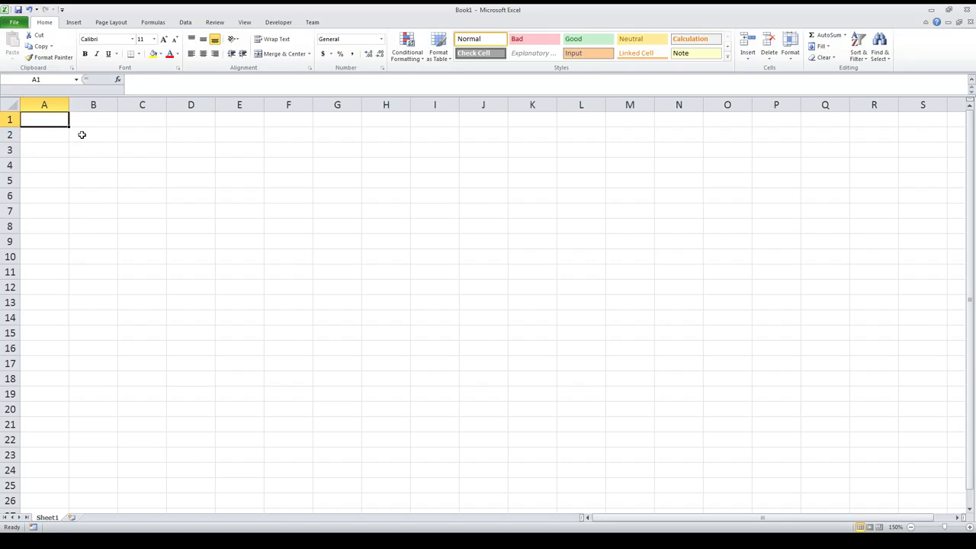
# - Enter the column headings Age in cell A1 and Can Drink? in cell B1
pyautogui.write('Age')
pyautogui.press('Return')
pyautogui.click(82, 134)
pyautogui.press('Up')
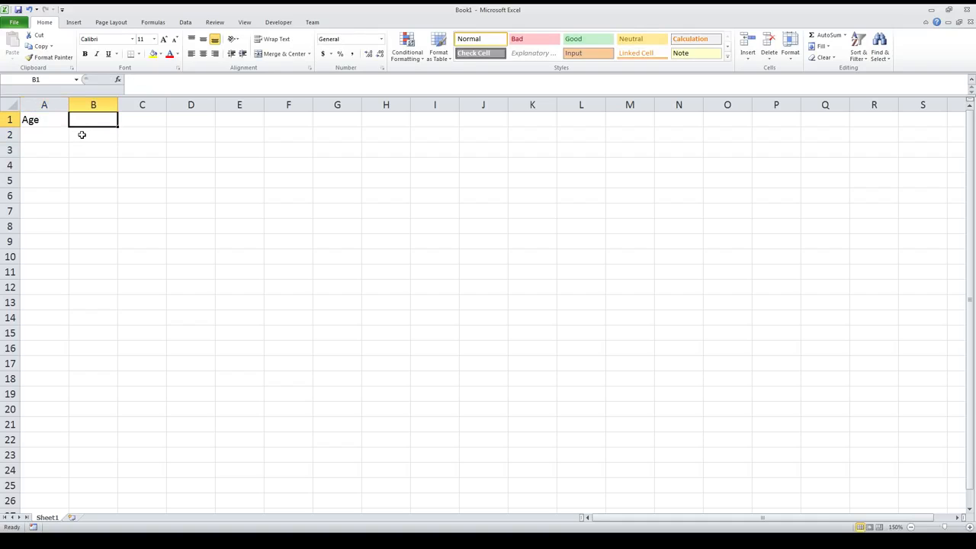
pyautogui.write('Can D')
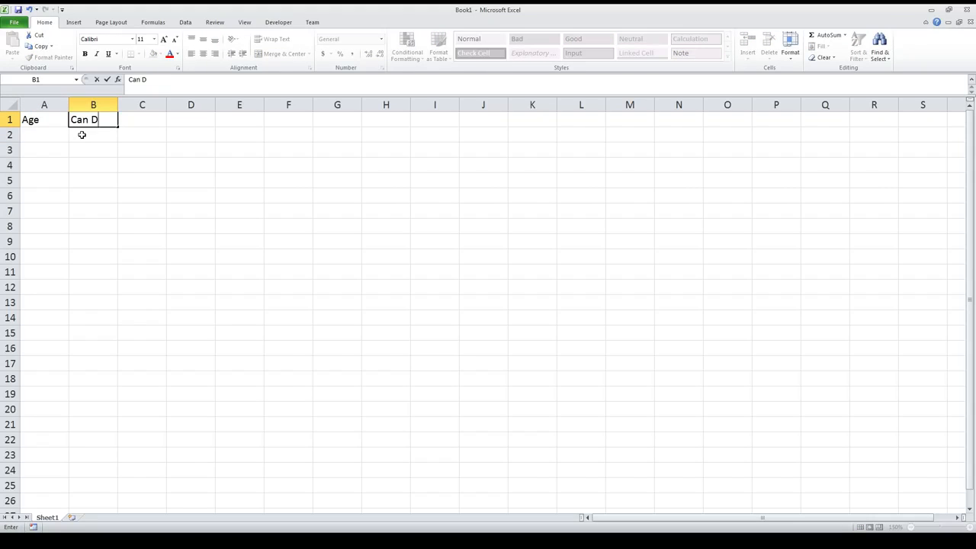
pyautogui.write('rink?')
# - Enter the age 18 in cell A2 under the Age heading
pyautogui.click(58, 136)
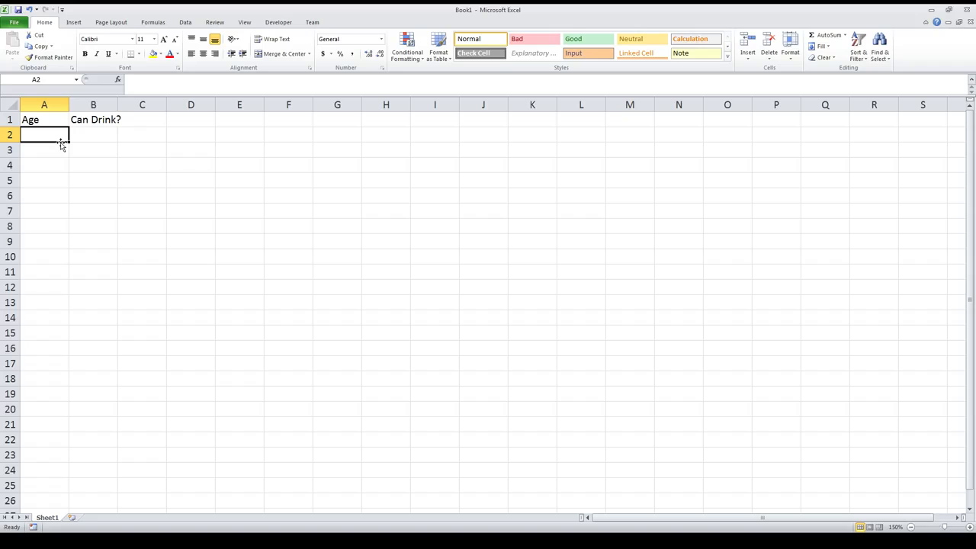
pyautogui.write('18')
pyautogui.press('Tab')
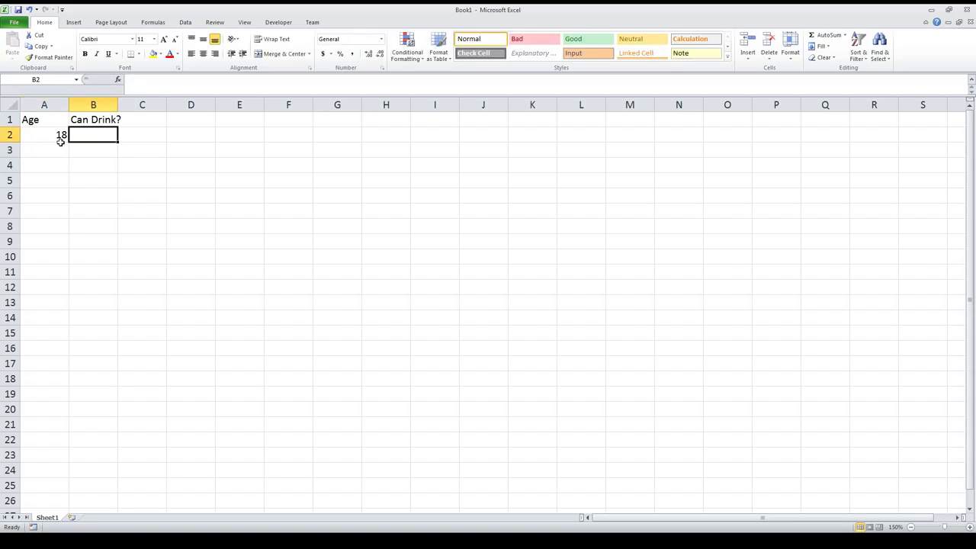
# - Enter the formula =IF(A2>=18,"Can Drink", "Can't Drink") in cell B2
pyautogui.write('=')
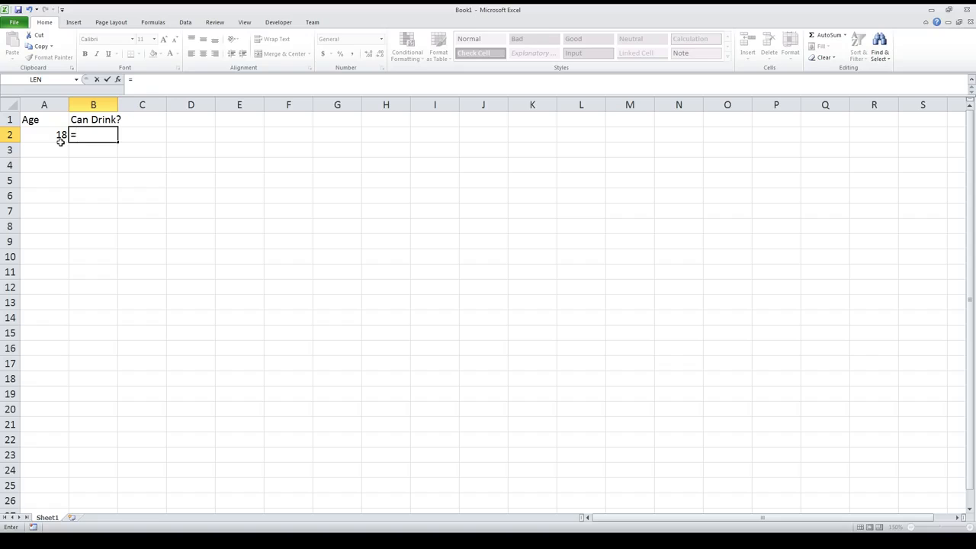
pyautogui.write('if')
pyautogui.press('Tab')
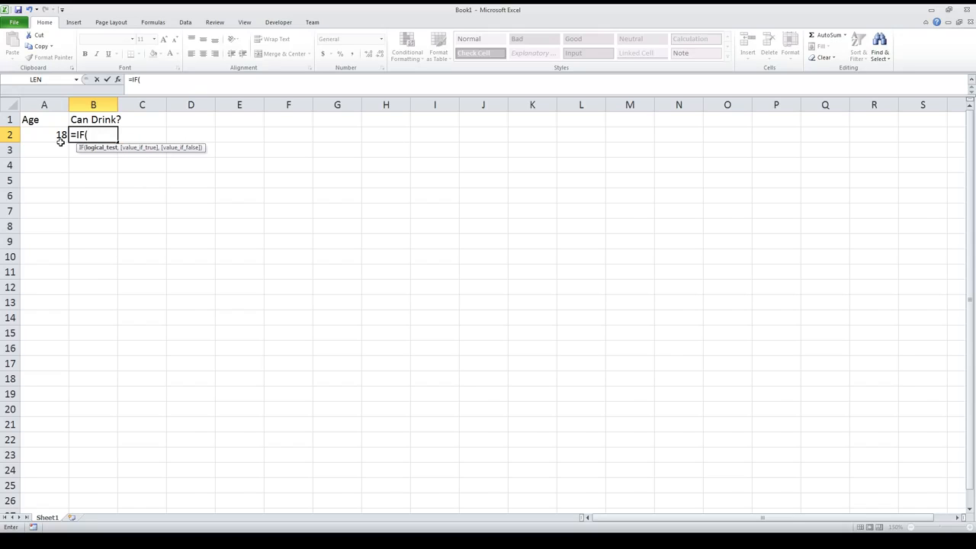
pyautogui.click(58, 134)
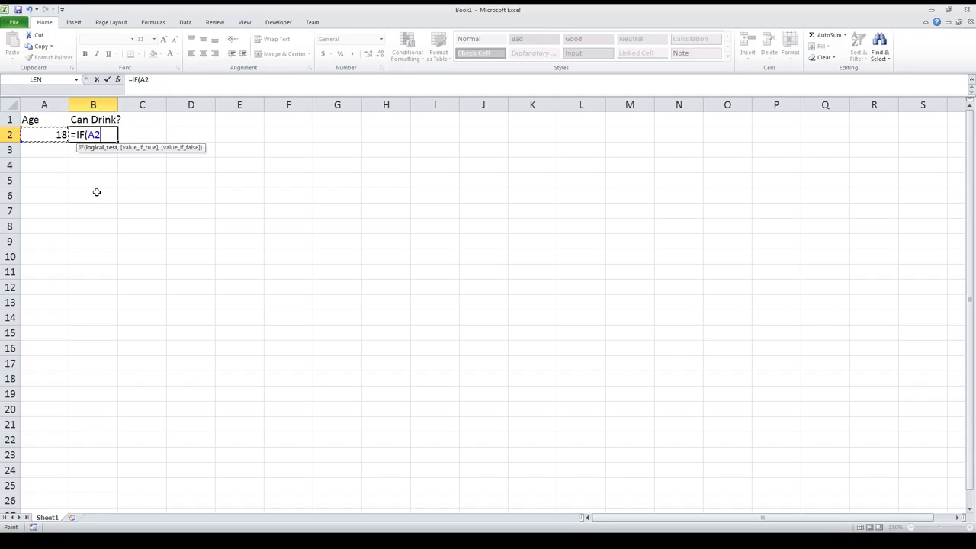
pyautogui.write('>=18,"Can')
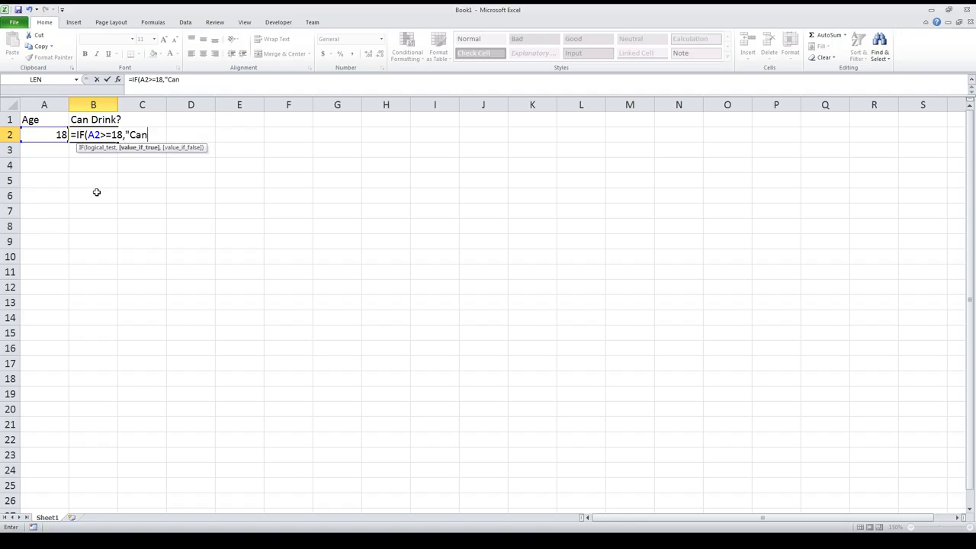
pyautogui.write(' Drink", "C')
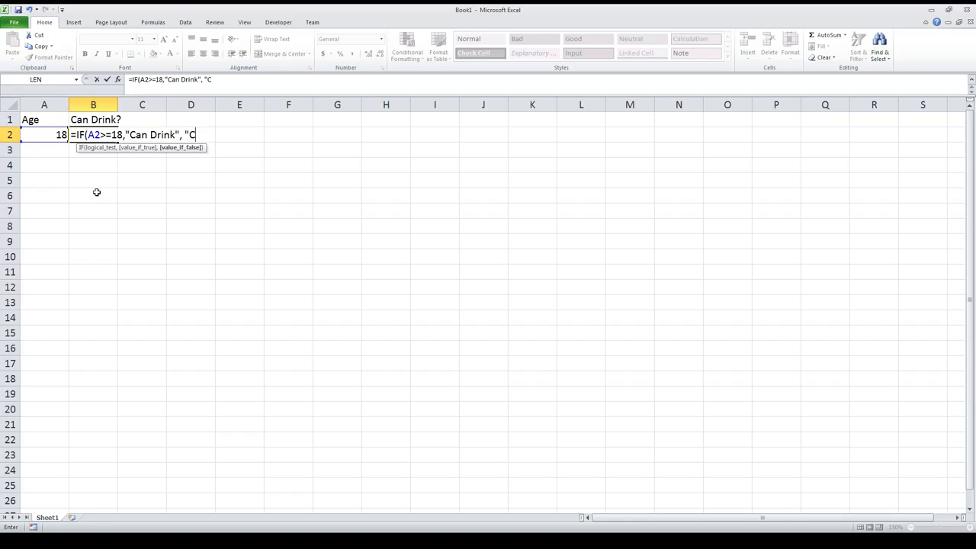
pyautogui.write('an\'t Drink")')
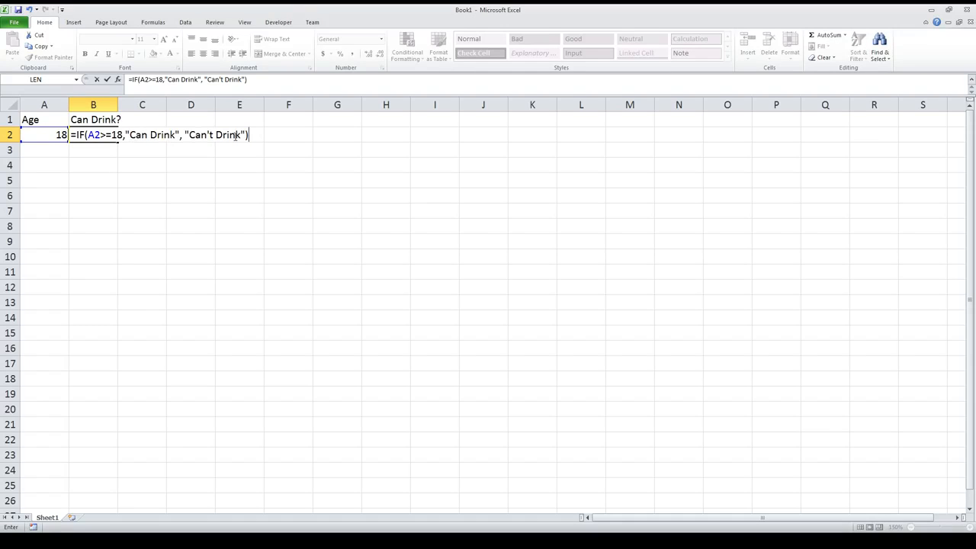
pyautogui.press('Return')
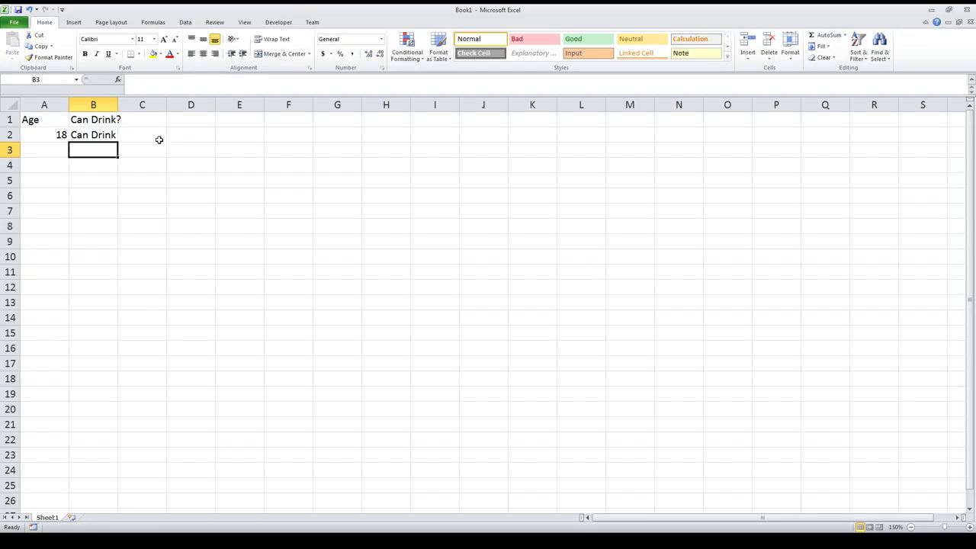
# - Fill the age and the IF formula from A2:B2 down to row 9, with the ages increasing by one per row
pyautogui.click(79, 133)
pyautogui.click(55, 135)
pyautogui.moveTo(55, 135); pyautogui.dragTo(118, 246)
pyautogui.click(90, 181)
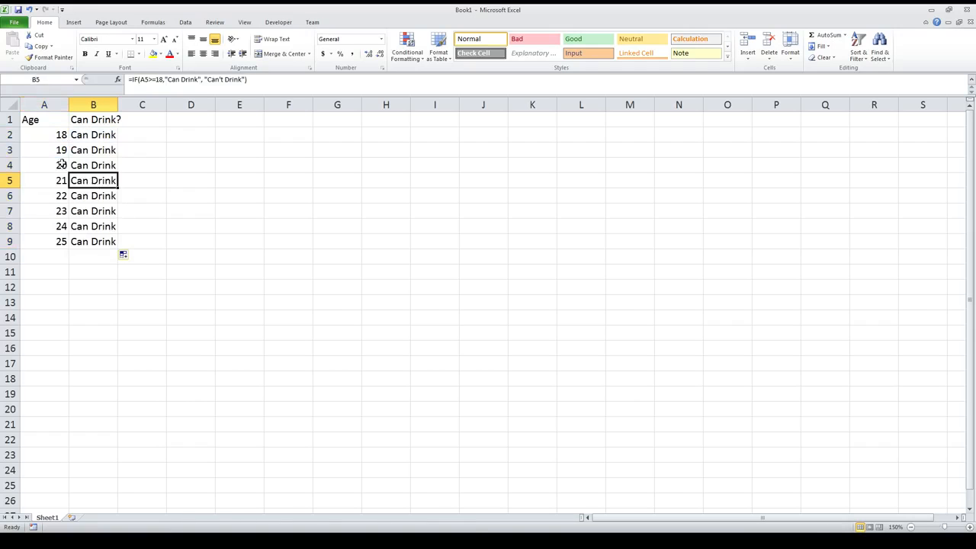
# - Replace the ages in cells A3, A4 and A5 with 15, 0 and 80
pyautogui.moveTo(61, 149); pyautogui.dragTo(61, 242)
pyautogui.click(58, 210)
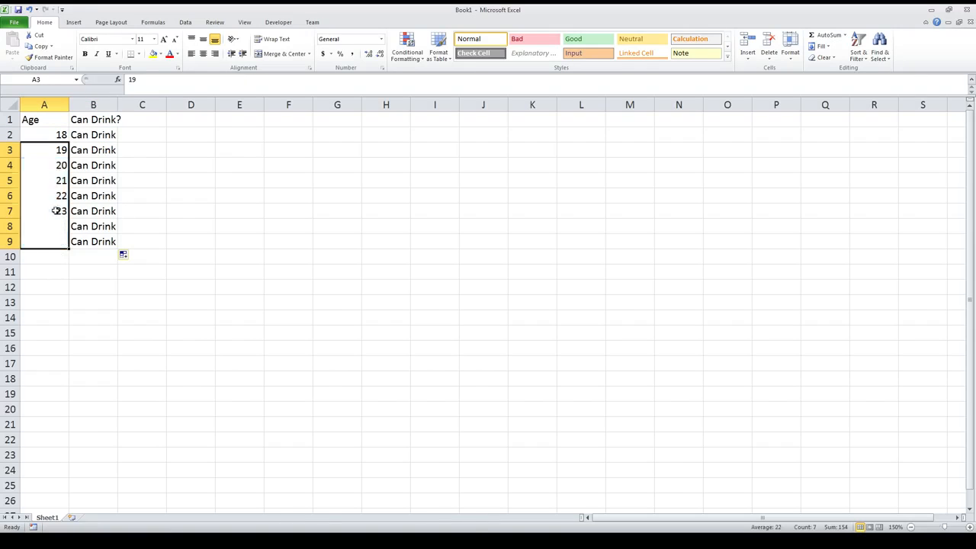
pyautogui.click(58, 150)
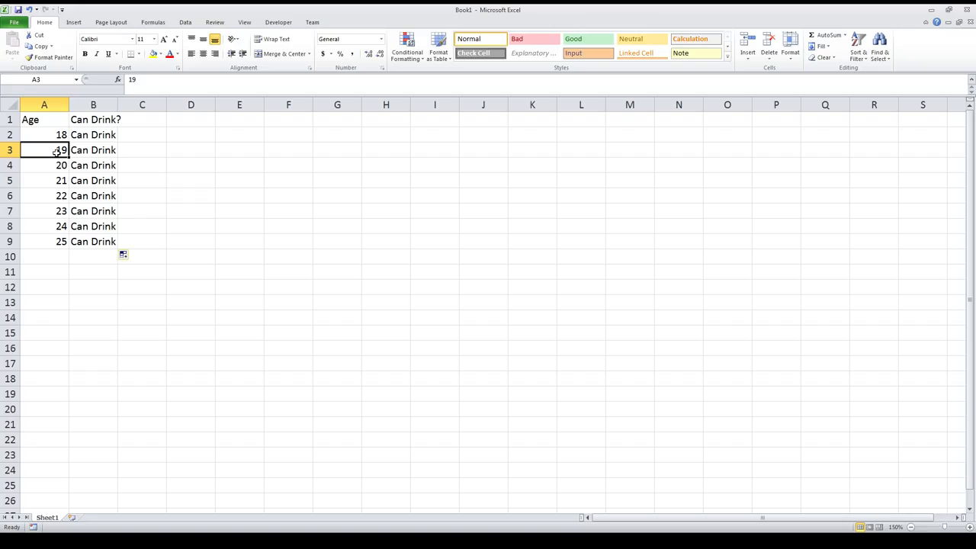
pyautogui.write('15')
pyautogui.press('Return')
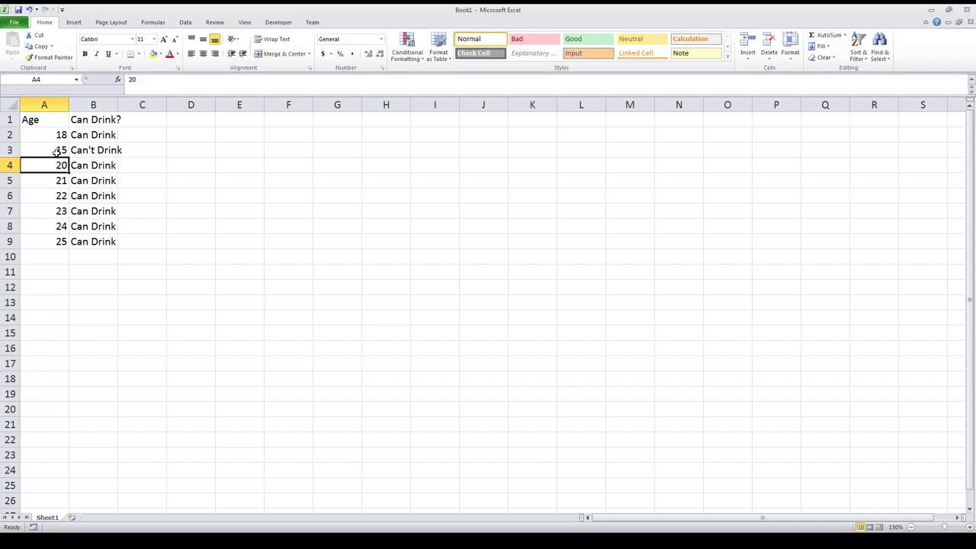
pyautogui.write('0')
pyautogui.press('Return')
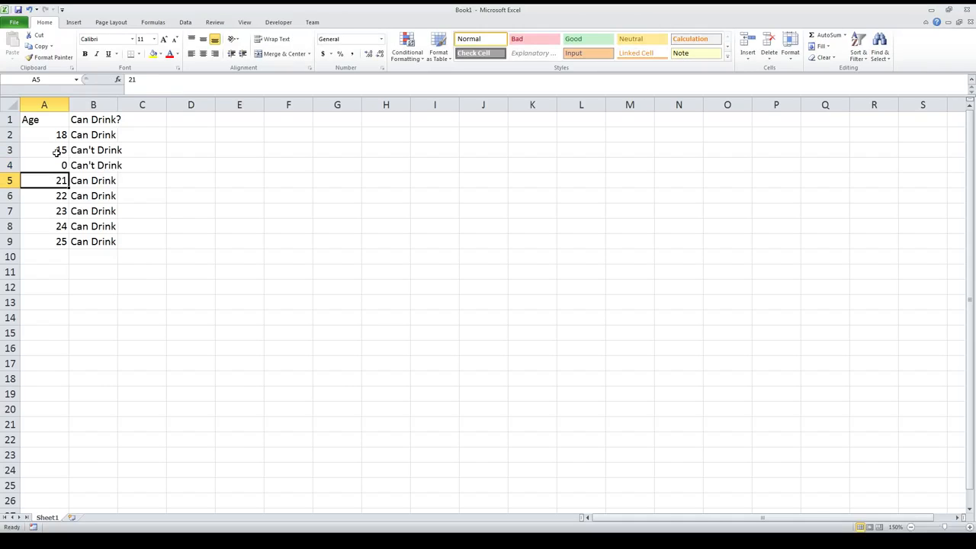
pyautogui.write('80')
pyautogui.press('Return')
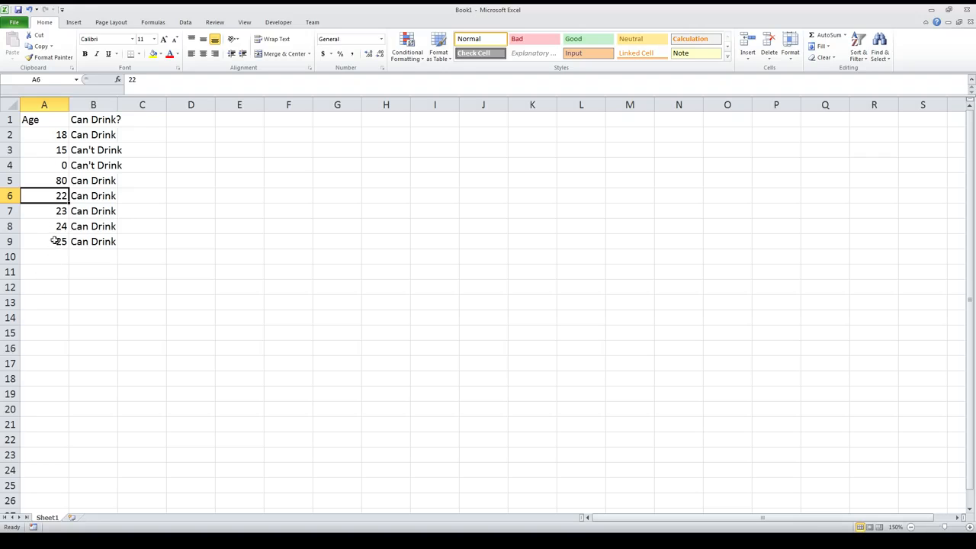
# - Compare the ages in column A with the IF formulas and results in column B, particularly rows 2 to 5
pyautogui.moveTo(54, 239); pyautogui.dragTo(90, 223)
pyautogui.click(109, 183)
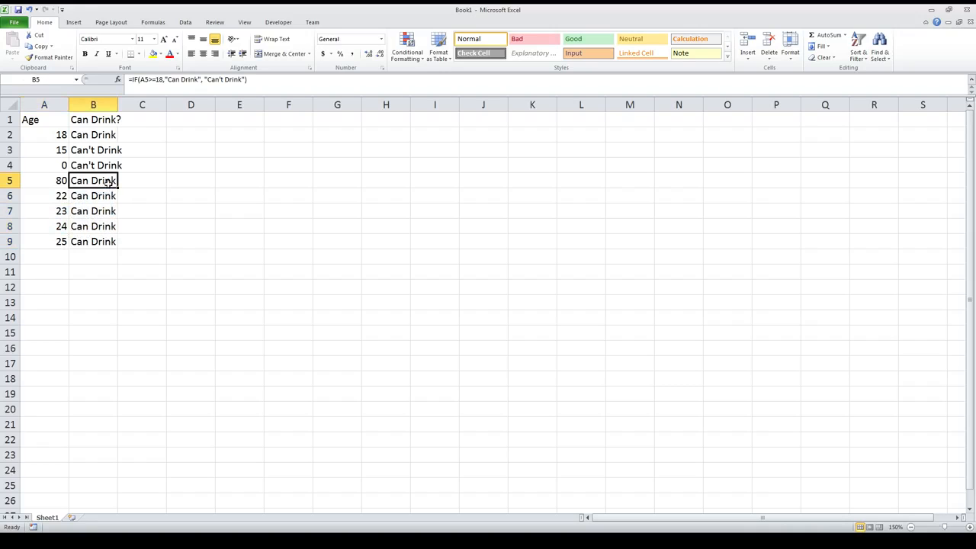
pyautogui.click(87, 159)
pyautogui.click(93, 138)
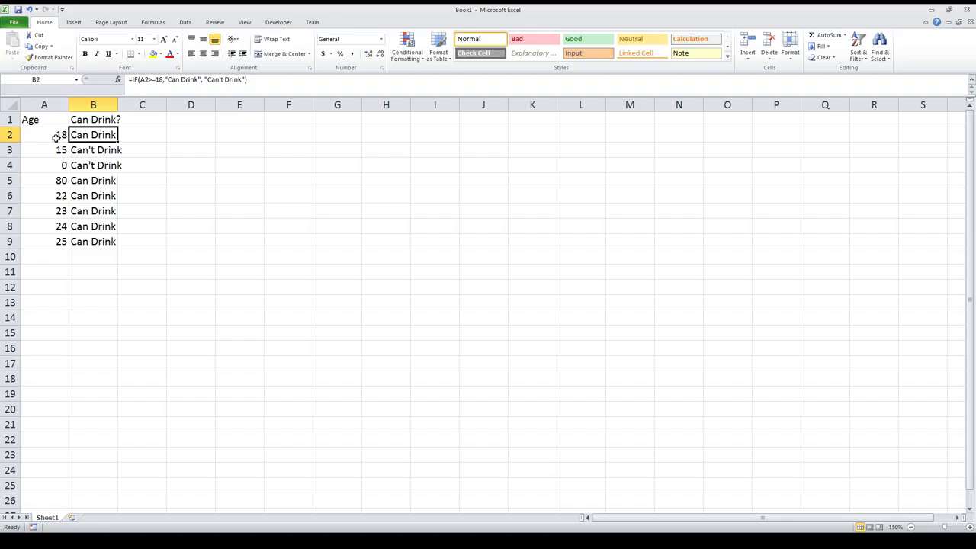
pyautogui.click(100, 150)
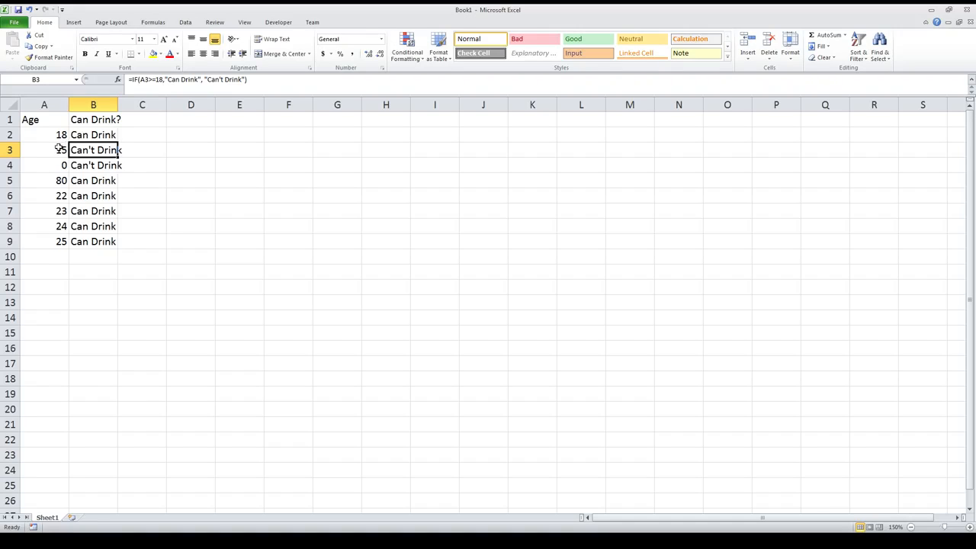
pyautogui.click(61, 134)
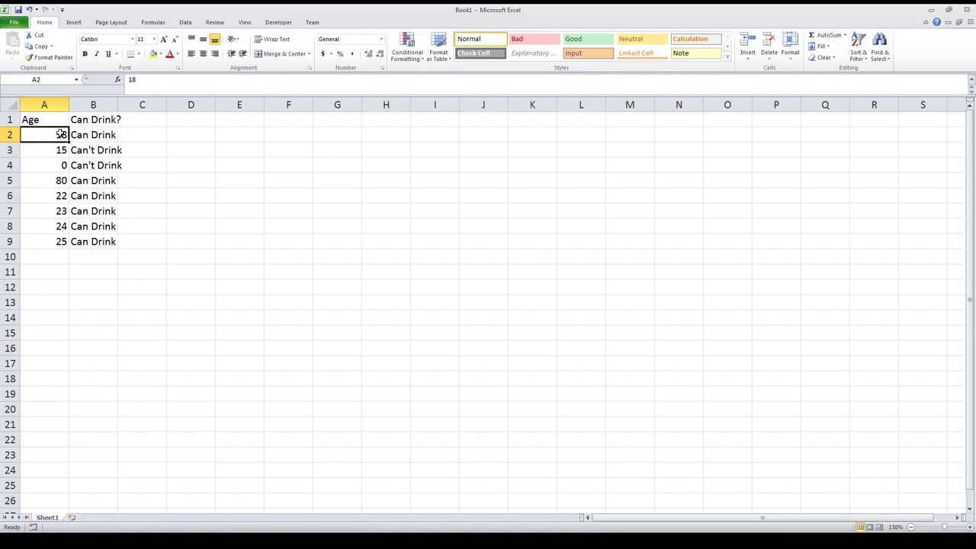
pyautogui.moveTo(58, 134); pyautogui.dragTo(58, 147)
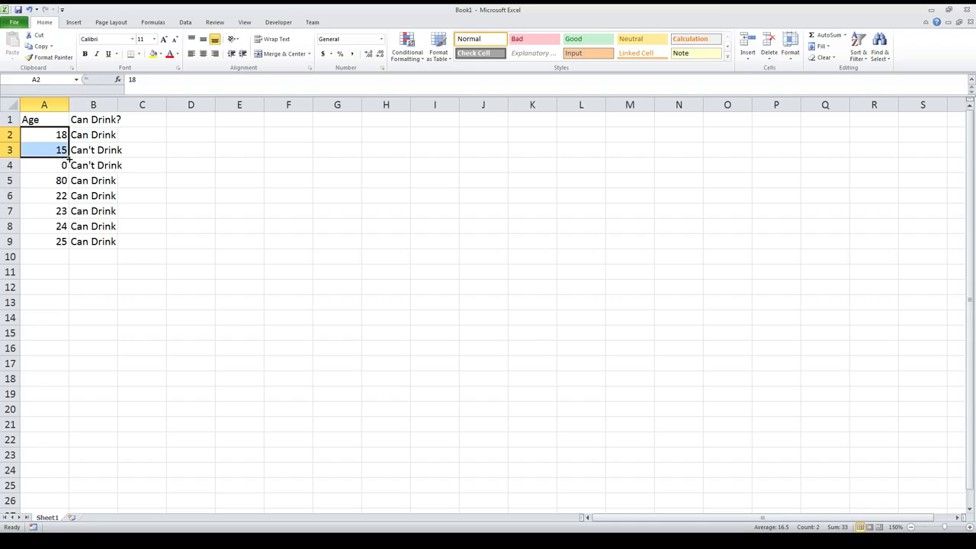
pyautogui.moveTo(59, 183)
pyautogui.mouseDown()
pyautogui.moveTo(50, 147)
pyautogui.moveTo(50, 175)
pyautogui.mouseUp()
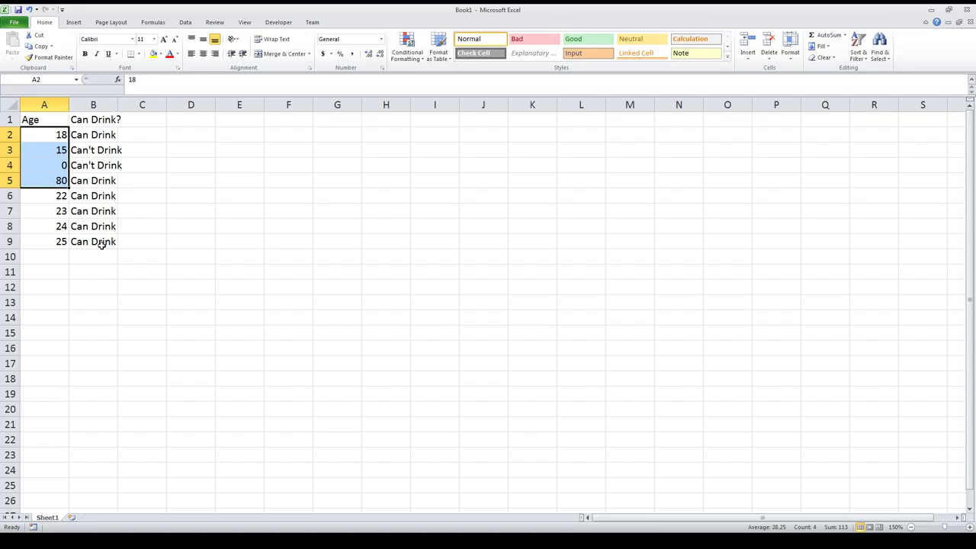
# - Clear the whole age example from cells A1 to B9, including the column headings
pyautogui.moveTo(99, 244); pyautogui.dragTo(115, 120)
pyautogui.press('Delete')
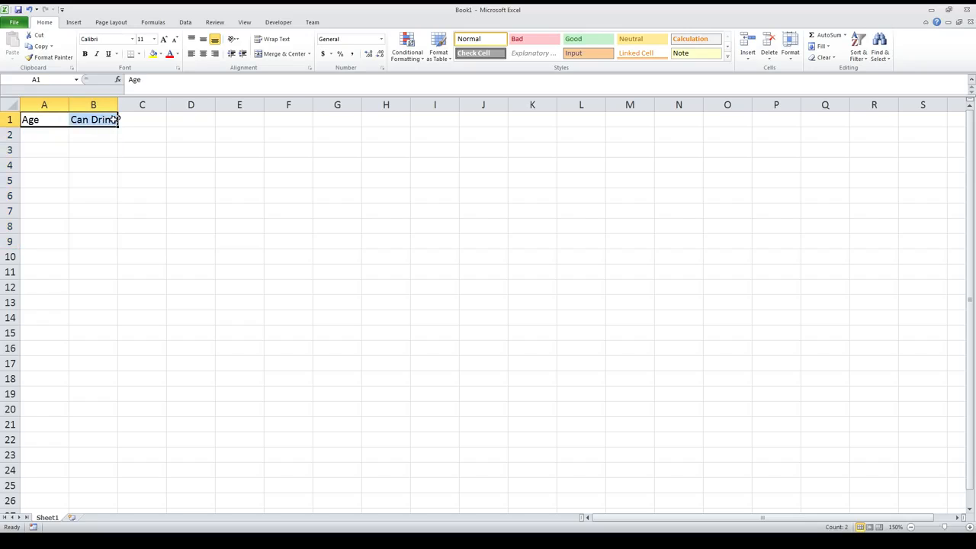
pyautogui.press('Delete')
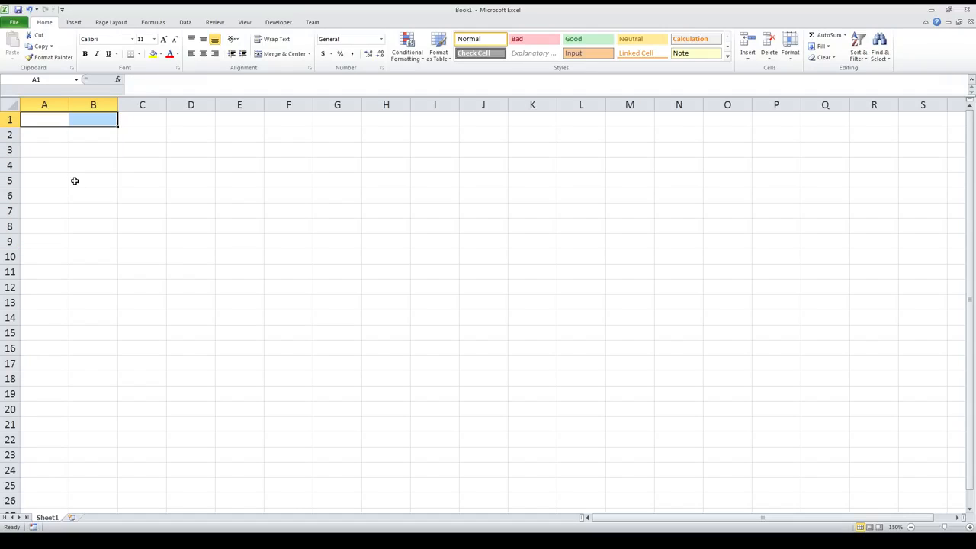